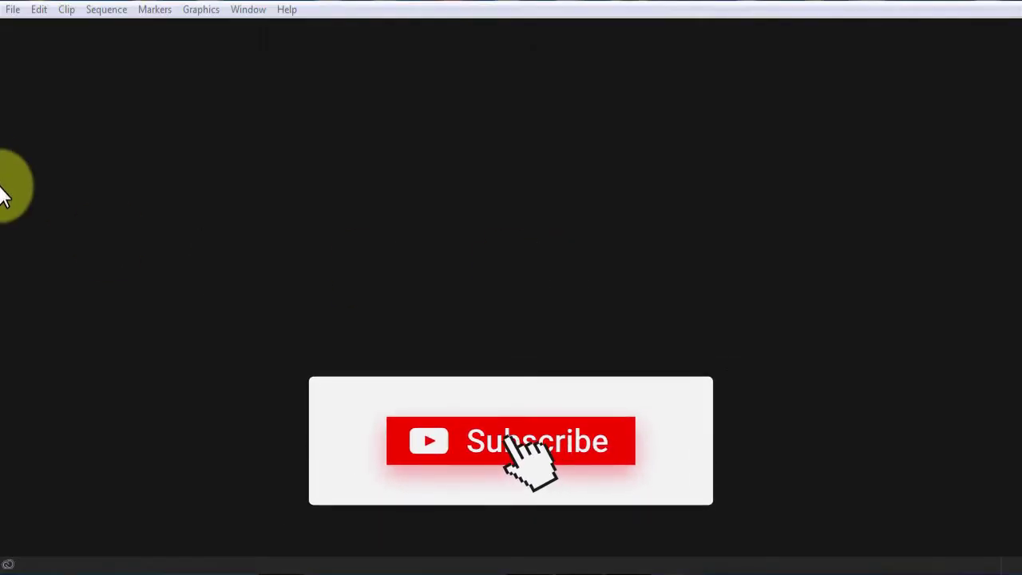
Create a project called Retouch, storing it in K:\ImanGlobal\PremierePro\01-Retouch.
{"action": "left_click", "coordinate": [15, 9]}
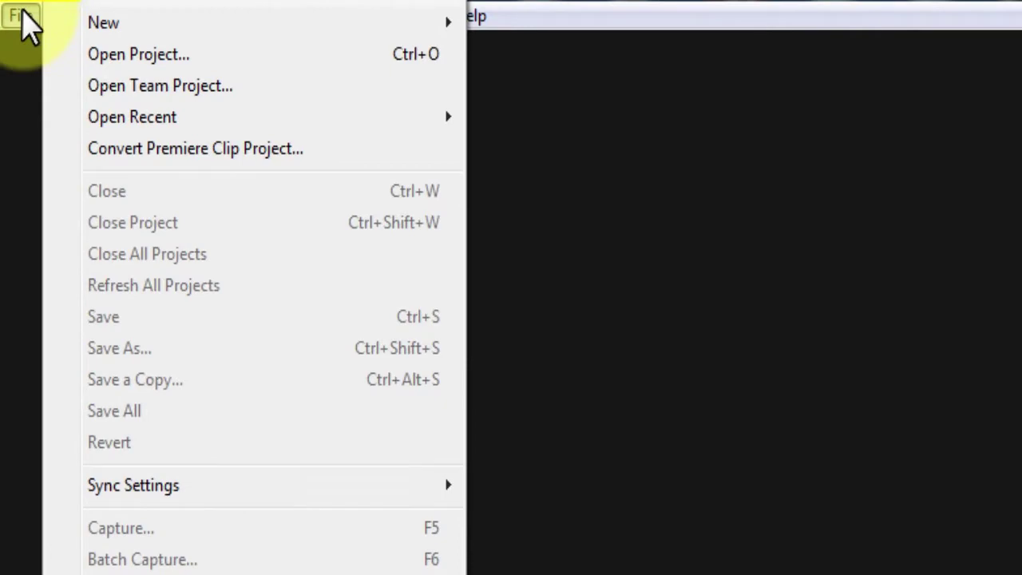
{"action": "mouse_move", "coordinate": [127, 24]}
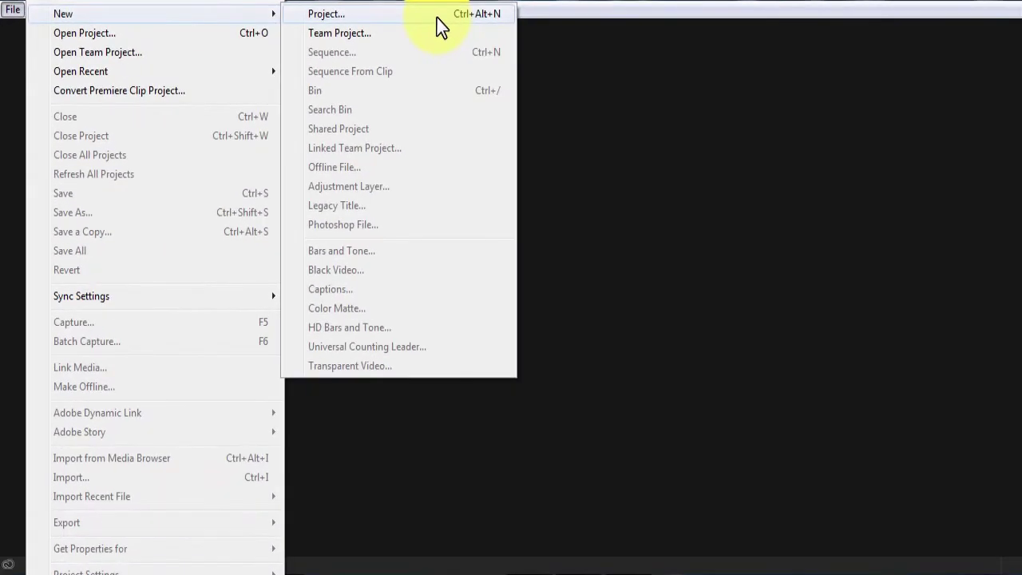
{"action": "left_click", "coordinate": [437, 15]}
{"action": "type", "text": "Retou"}
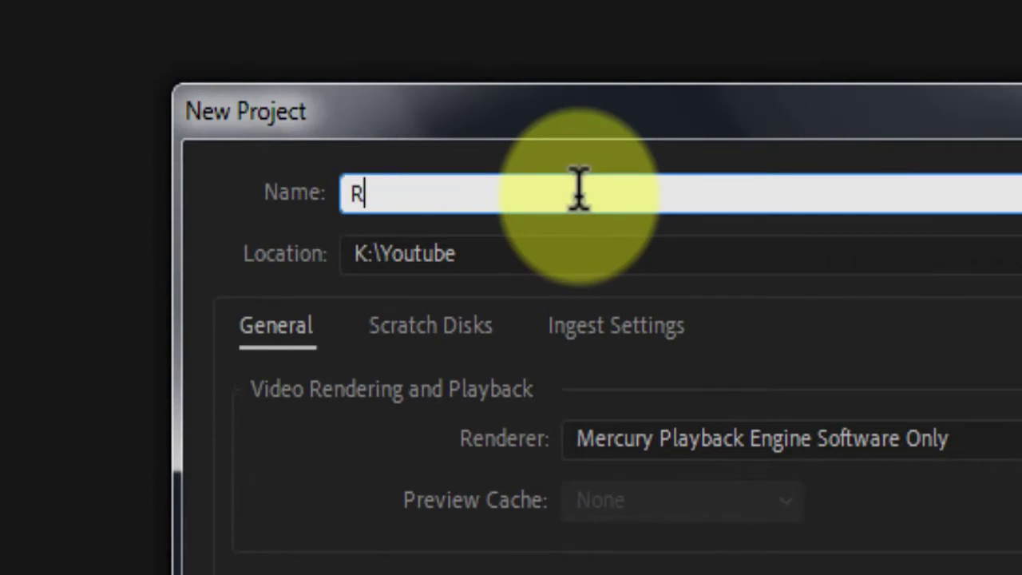
{"action": "type", "text": "ch"}
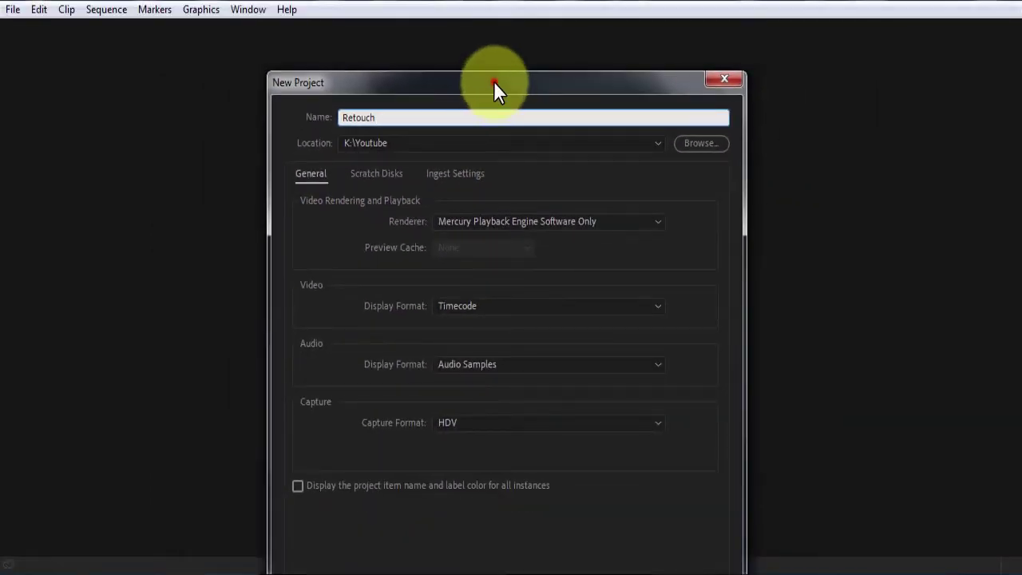
{"action": "left_click_drag", "start_coordinate": [497, 89], "coordinate": [470, 65]}
{"action": "left_click", "coordinate": [670, 118]}
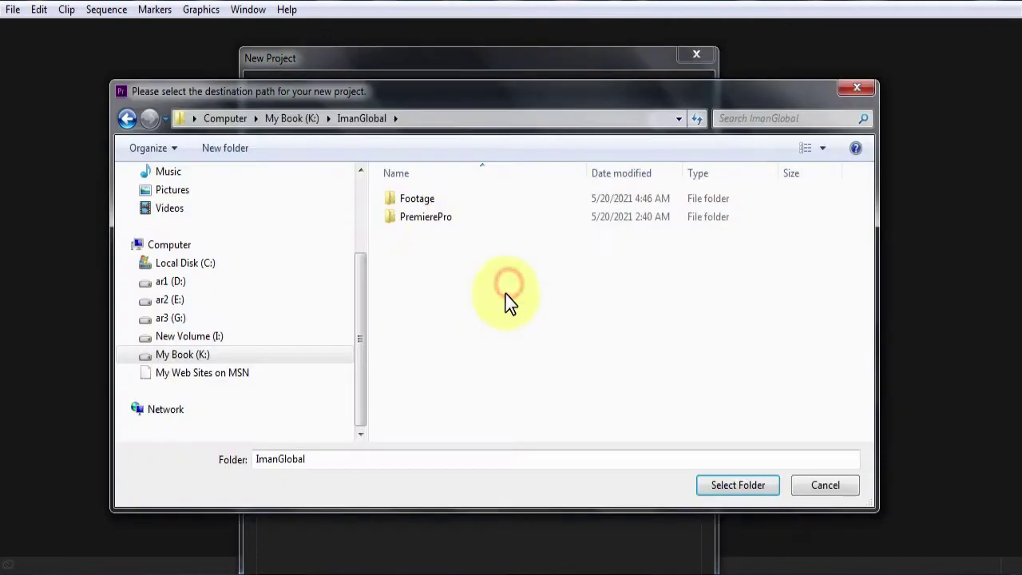
{"action": "double_click", "coordinate": [423, 218]}
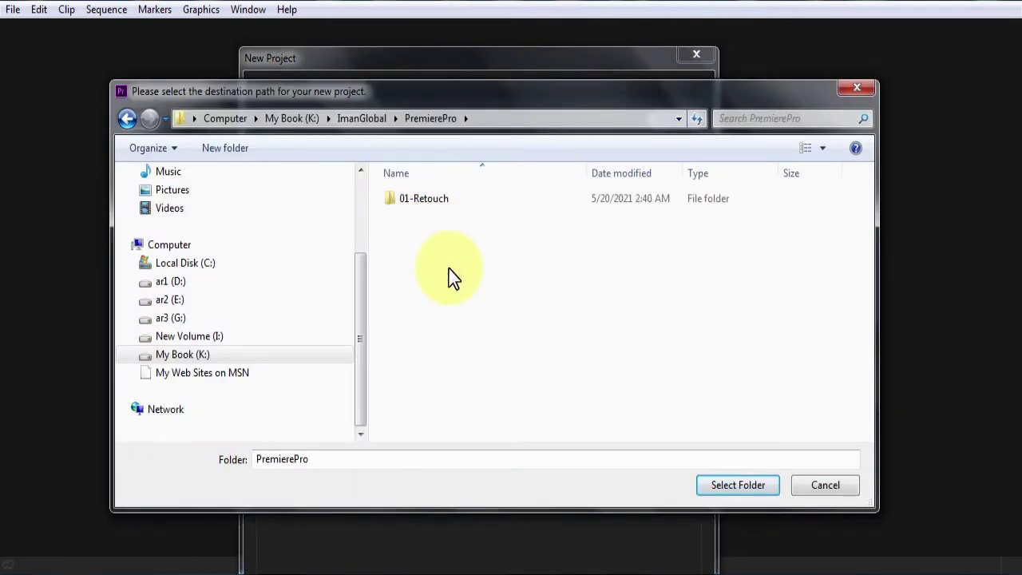
{"action": "double_click", "coordinate": [432, 206]}
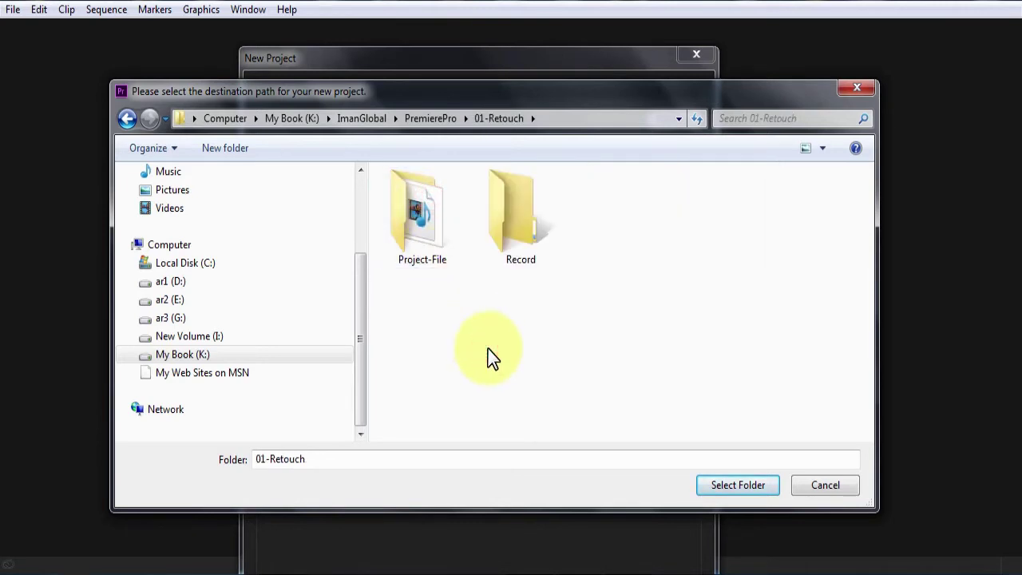
{"action": "left_click", "coordinate": [754, 485]}
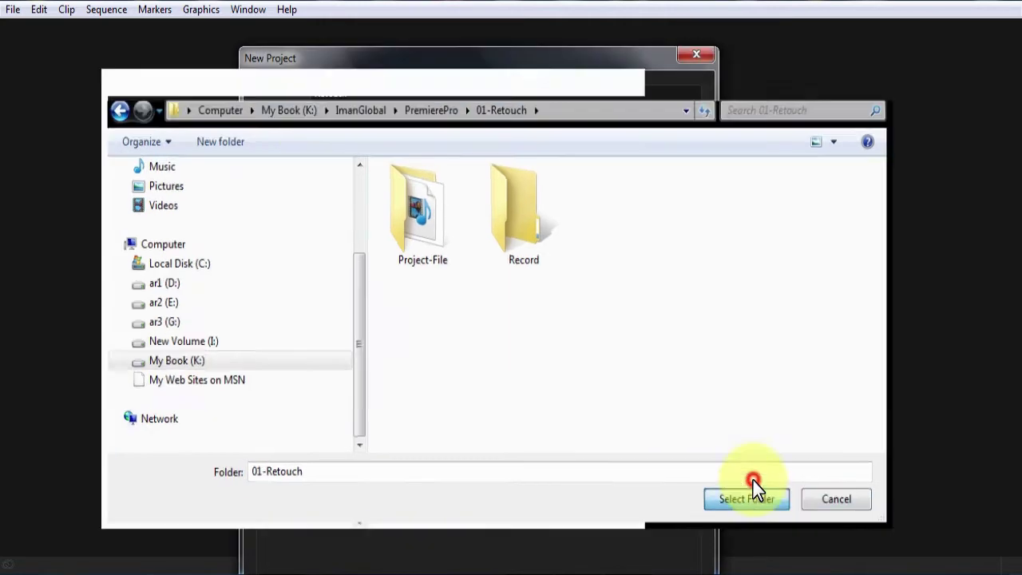
{"action": "left_click_drag", "start_coordinate": [523, 53], "coordinate": [526, 43]}
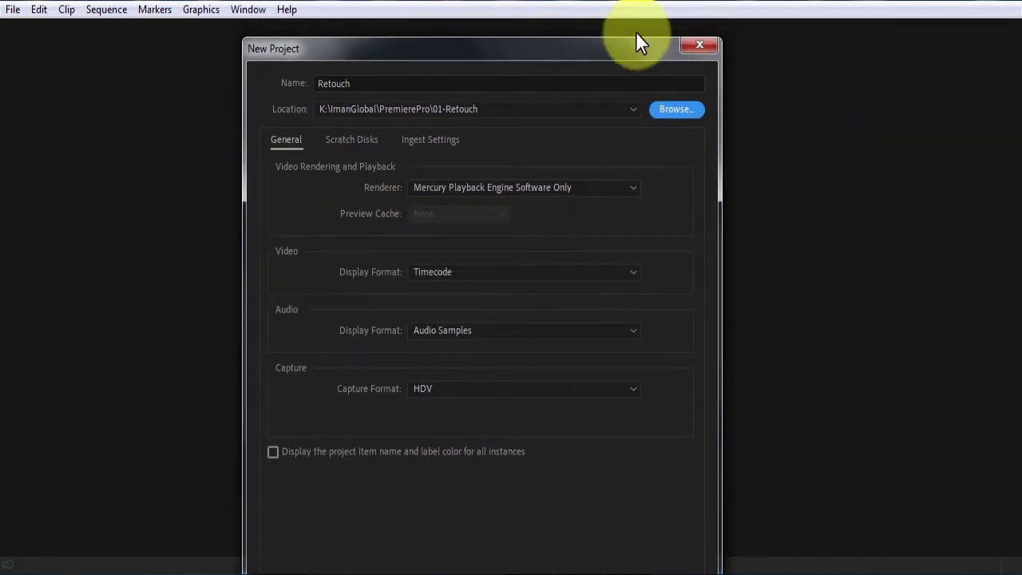
{"action": "left_click_drag", "start_coordinate": [637, 50], "coordinate": [634, 1]}
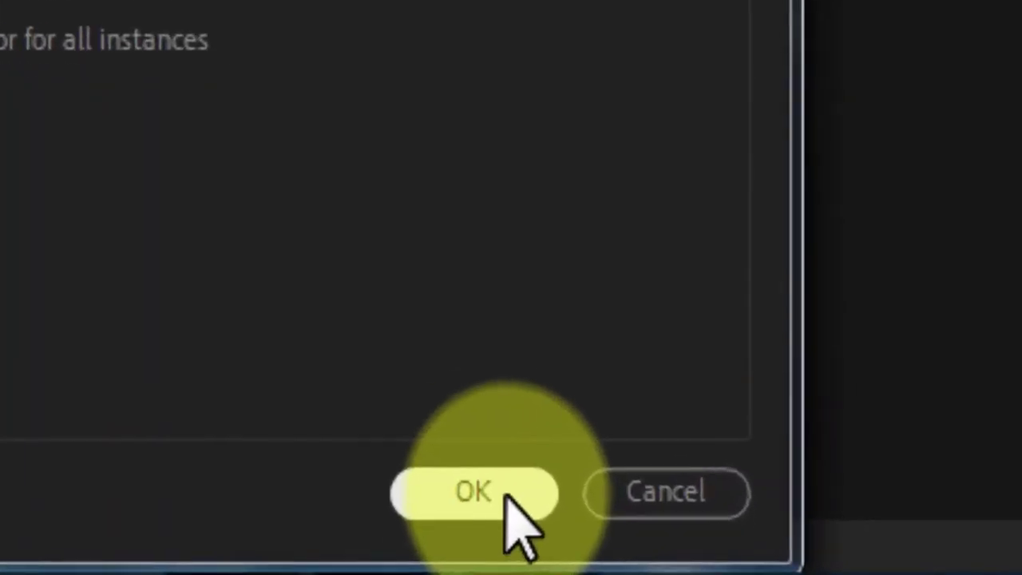
{"action": "left_click", "coordinate": [506, 492]}
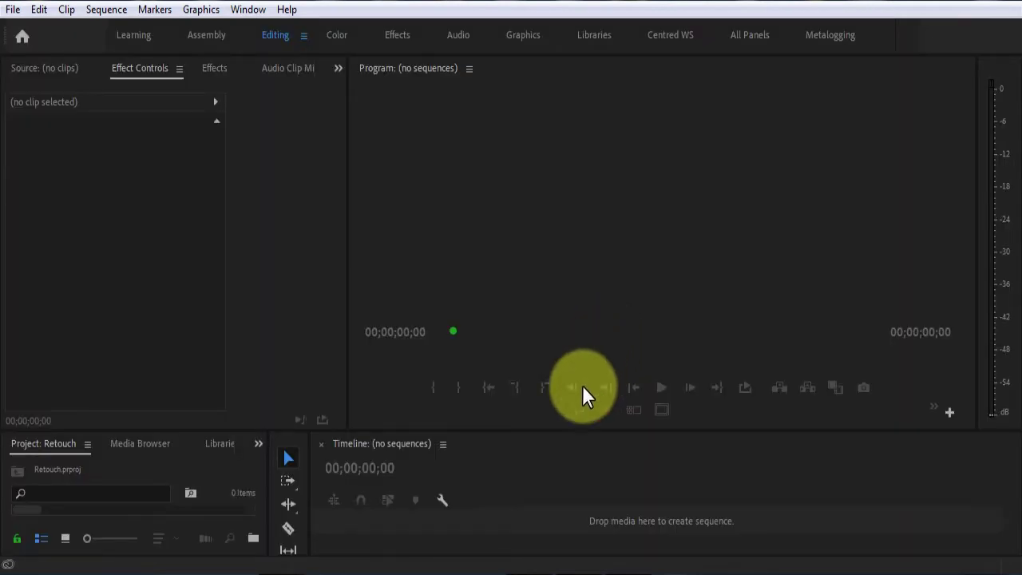
Enlarge the lower panels and import Retouch-Footage.mp4 from 01-Retouch\Project-File.
{"action": "left_click_drag", "start_coordinate": [569, 431], "coordinate": [582, 263]}
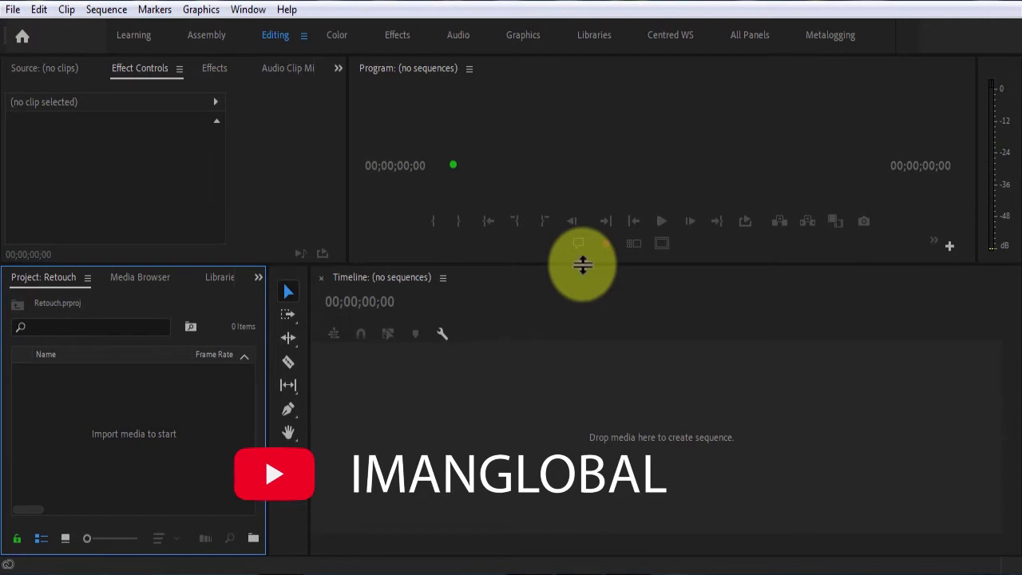
{"action": "right_click", "coordinate": [211, 393]}
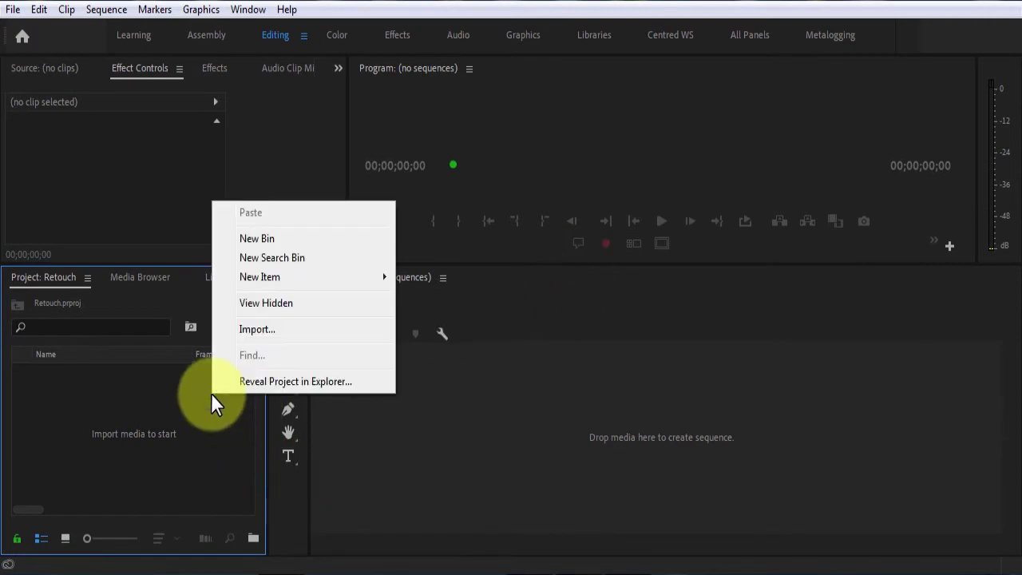
{"action": "left_click", "coordinate": [309, 330]}
{"action": "double_click", "coordinate": [430, 214]}
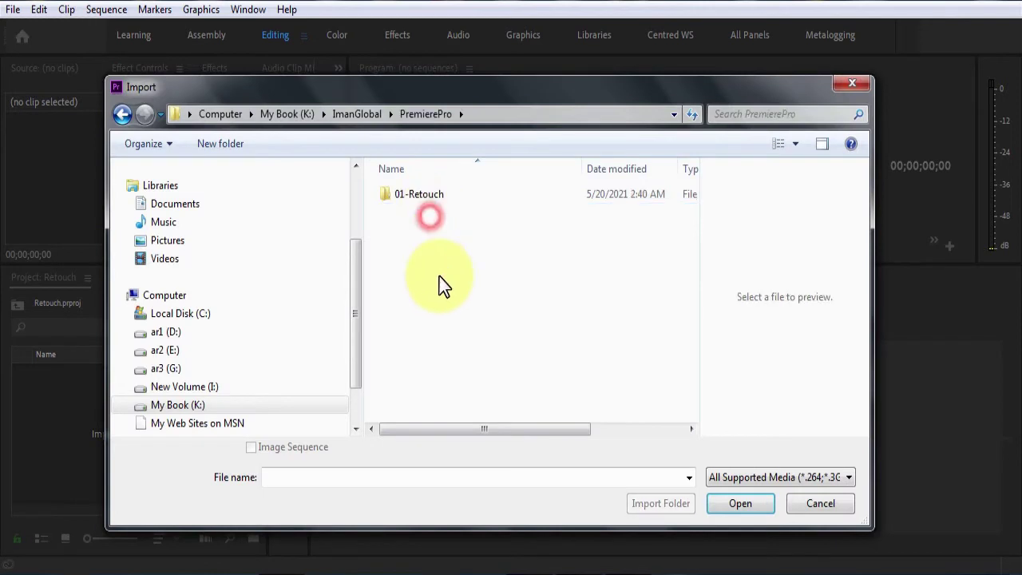
{"action": "double_click", "coordinate": [431, 200]}
{"action": "double_click", "coordinate": [428, 231]}
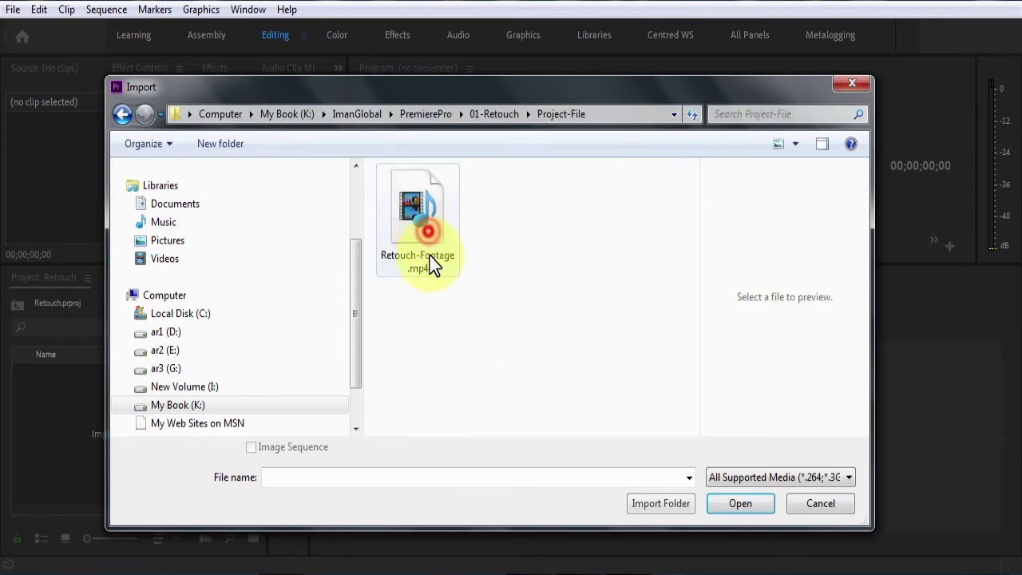
{"action": "left_click", "coordinate": [429, 223]}
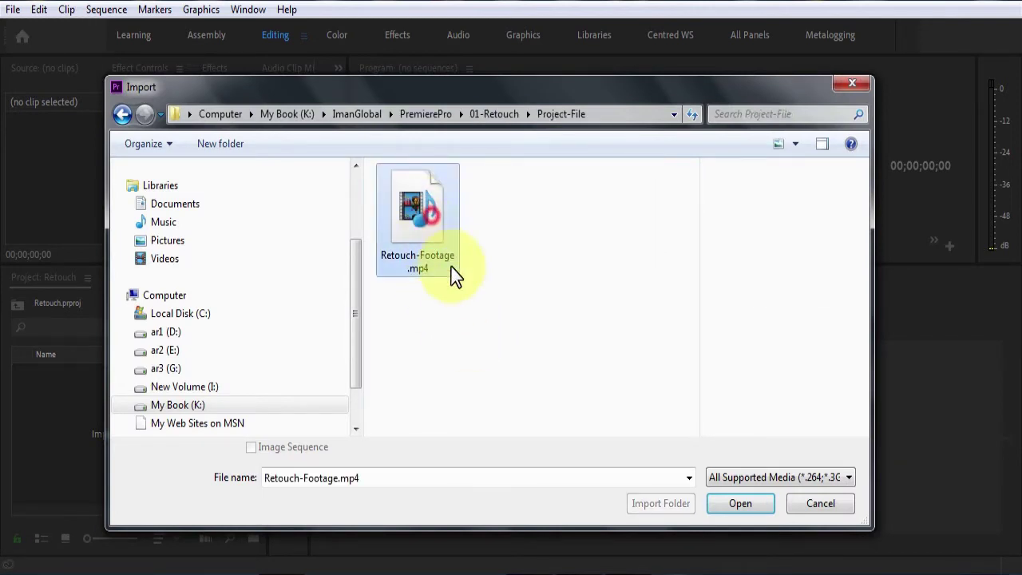
{"action": "left_click", "coordinate": [741, 503]}
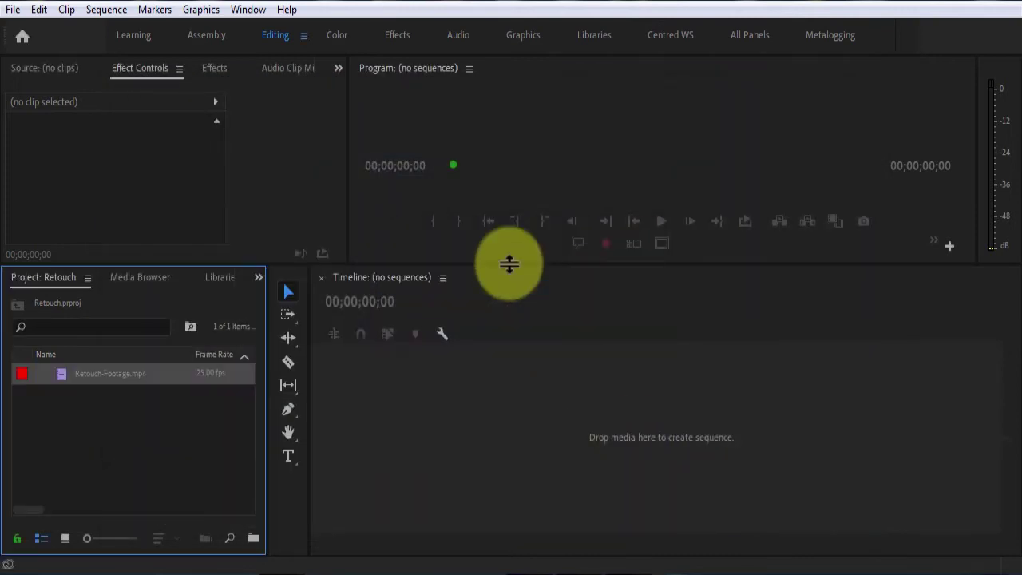
Create a new sequence using the HDV 1080p30 preset.
{"action": "left_click", "coordinate": [13, 10]}
{"action": "mouse_move", "coordinate": [131, 36]}
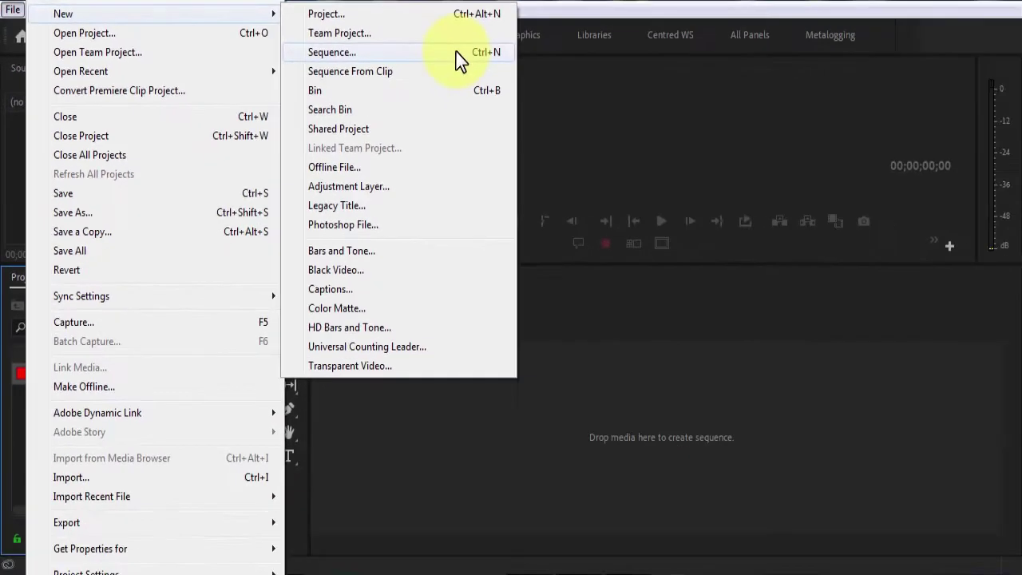
{"action": "left_click", "coordinate": [457, 53]}
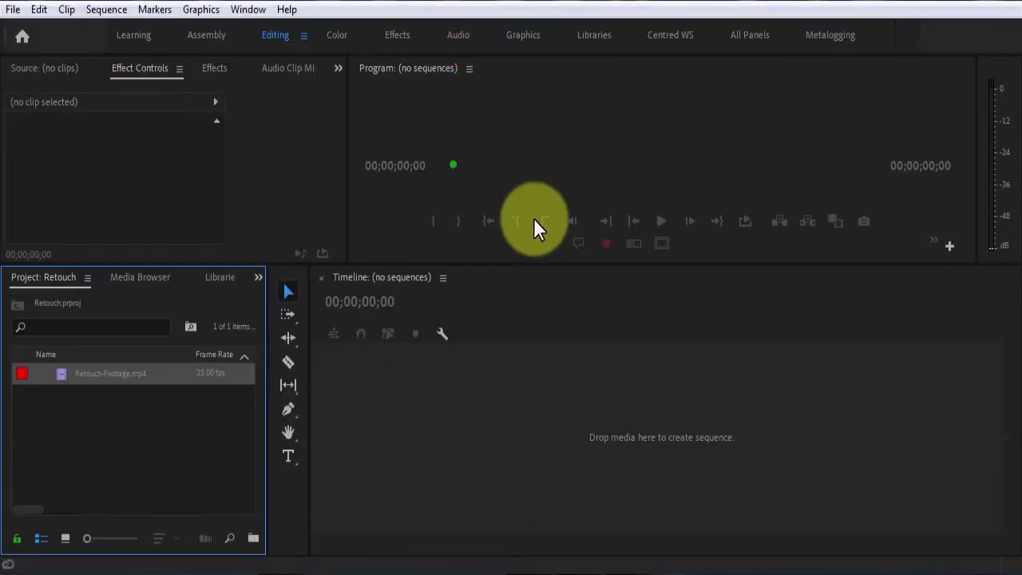
{"action": "left_click_drag", "start_coordinate": [532, 37], "coordinate": [557, 21]}
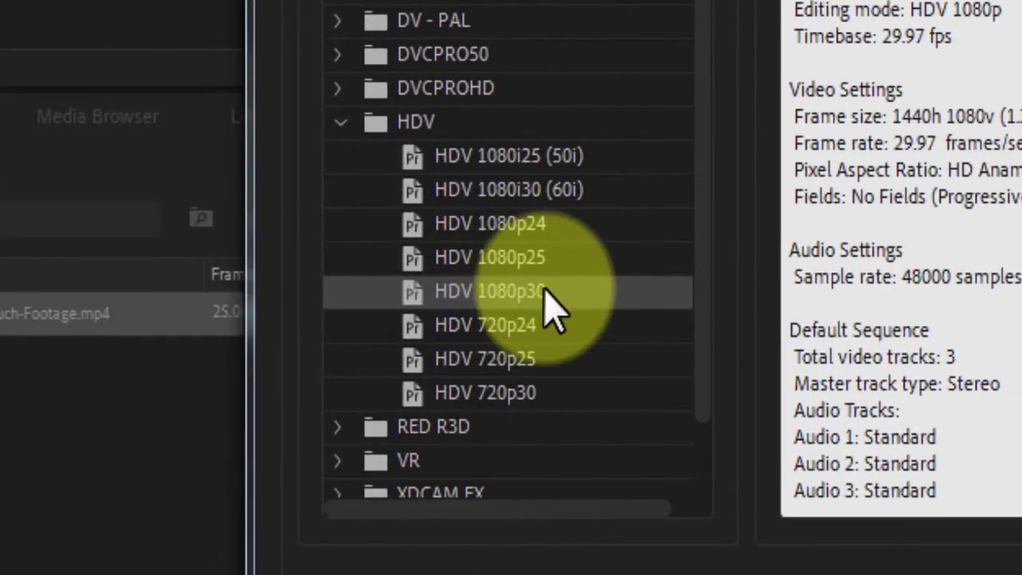
{"action": "left_click", "coordinate": [527, 307]}
{"action": "left_click", "coordinate": [527, 308]}
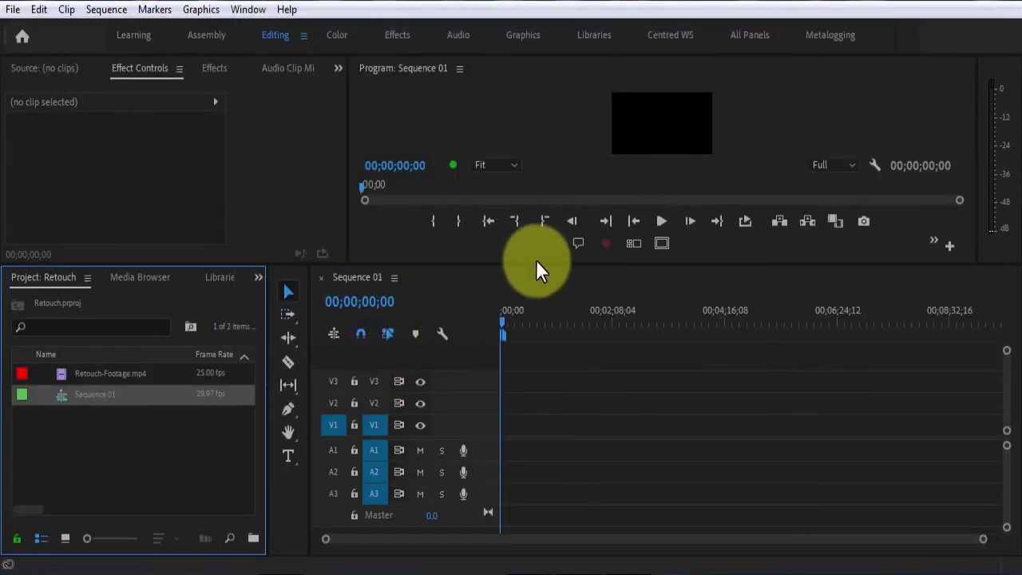
Place Retouch-Footage.mp4 on track V2, keeping the sequence's existing settings.
{"action": "left_click_drag", "start_coordinate": [536, 265], "coordinate": [536, 313]}
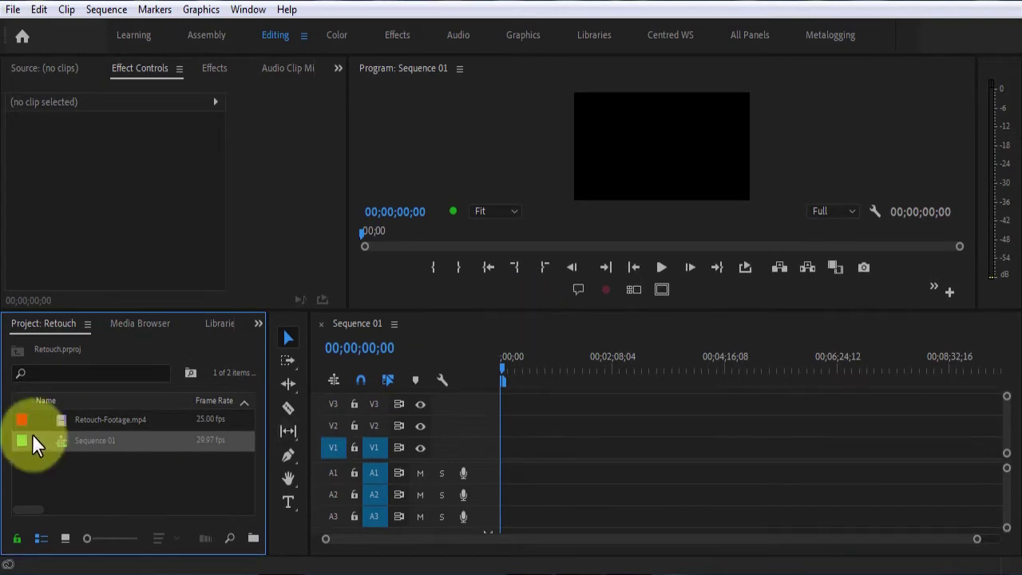
{"action": "left_click_drag", "start_coordinate": [59, 420], "coordinate": [508, 418]}
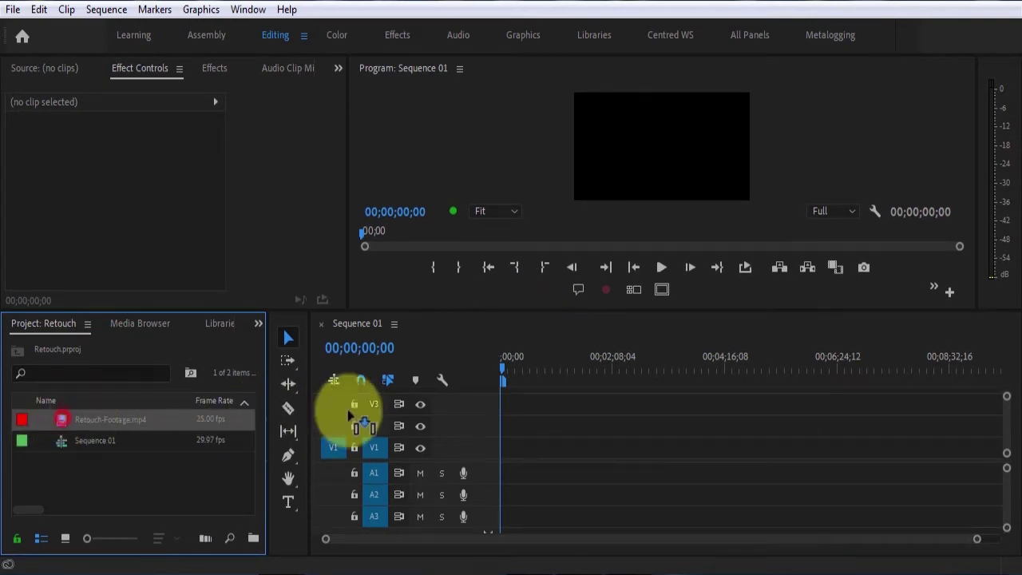
{"action": "left_click_drag", "start_coordinate": [505, 439], "coordinate": [492, 461]}
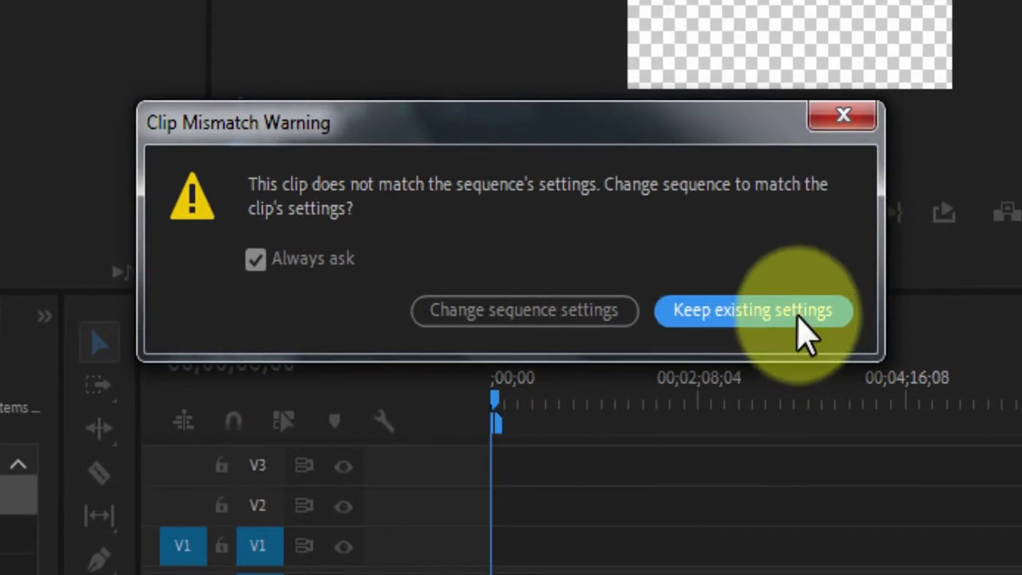
{"action": "left_click", "coordinate": [799, 318]}
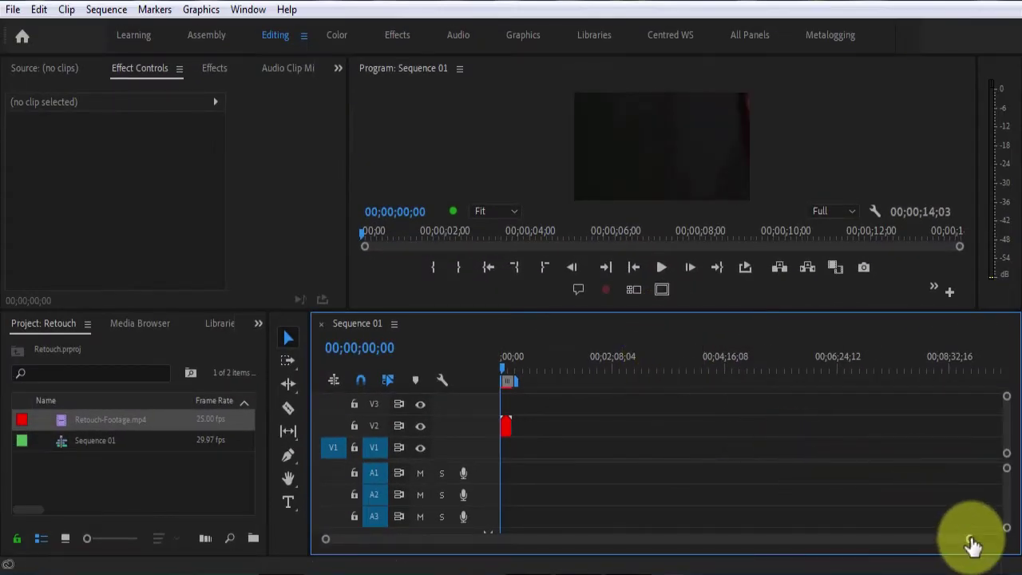
Enlarge the program monitor and video track rows, previewing the footage at 00;00;02;20.
{"action": "mouse_move", "coordinate": [973, 545]}
{"action": "left_mouse_down"}
{"action": "mouse_move", "coordinate": [717, 547]}
{"action": "mouse_move", "coordinate": [729, 539]}
{"action": "left_mouse_up"}
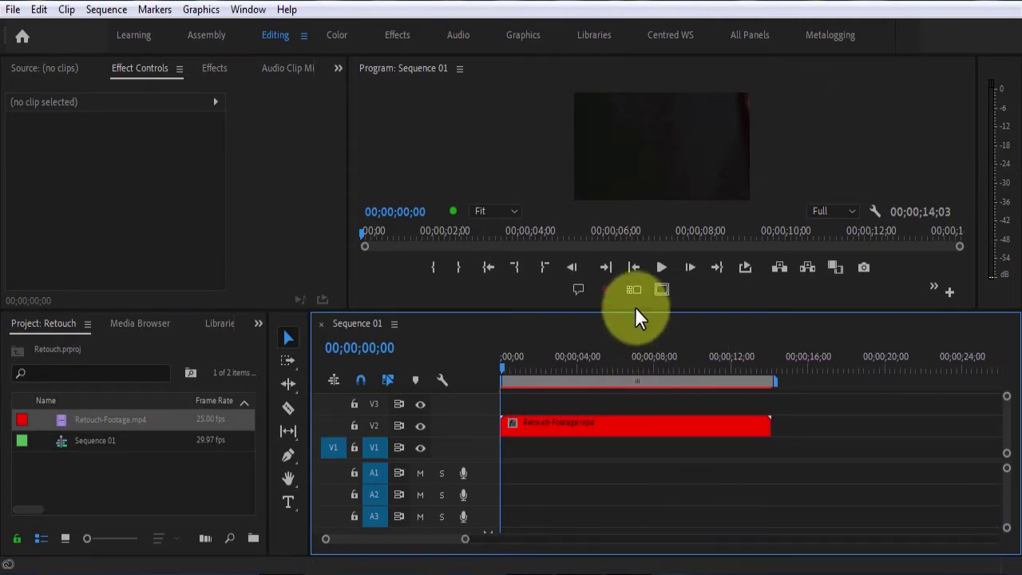
{"action": "left_click_drag", "start_coordinate": [638, 313], "coordinate": [638, 399]}
{"action": "left_click_drag", "start_coordinate": [522, 449], "coordinate": [553, 452]}
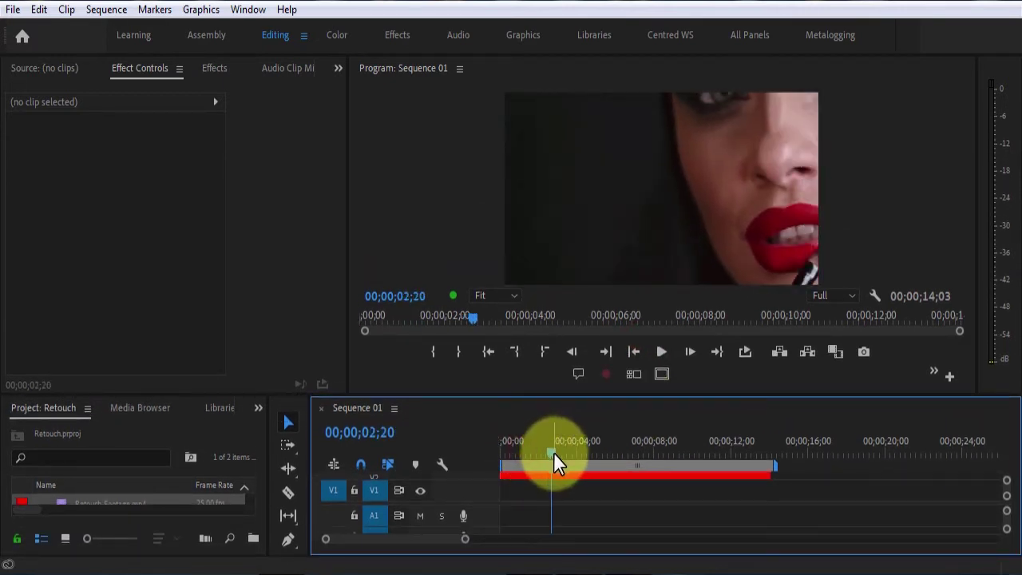
{"action": "left_click_drag", "start_coordinate": [574, 393], "coordinate": [575, 343]}
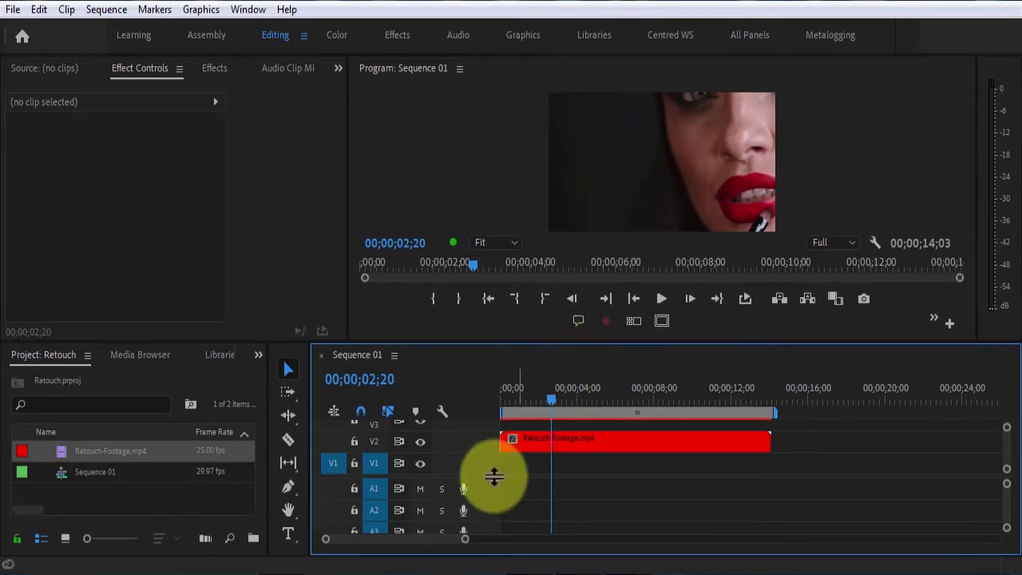
{"action": "left_click_drag", "start_coordinate": [494, 477], "coordinate": [495, 511]}
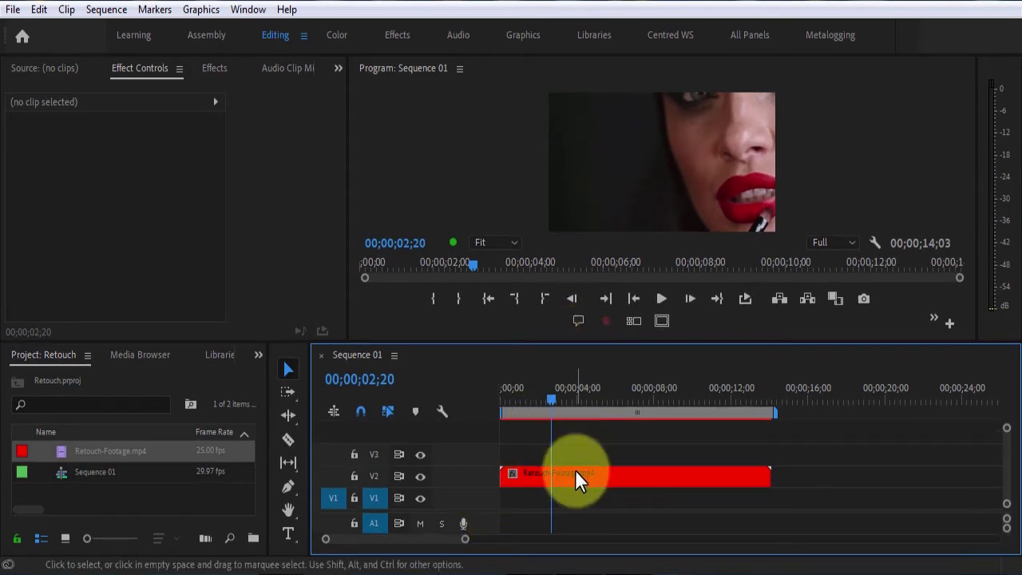
Apply Set to Frame Size to the lipstick clip on V2.
{"action": "right_click", "coordinate": [594, 477]}
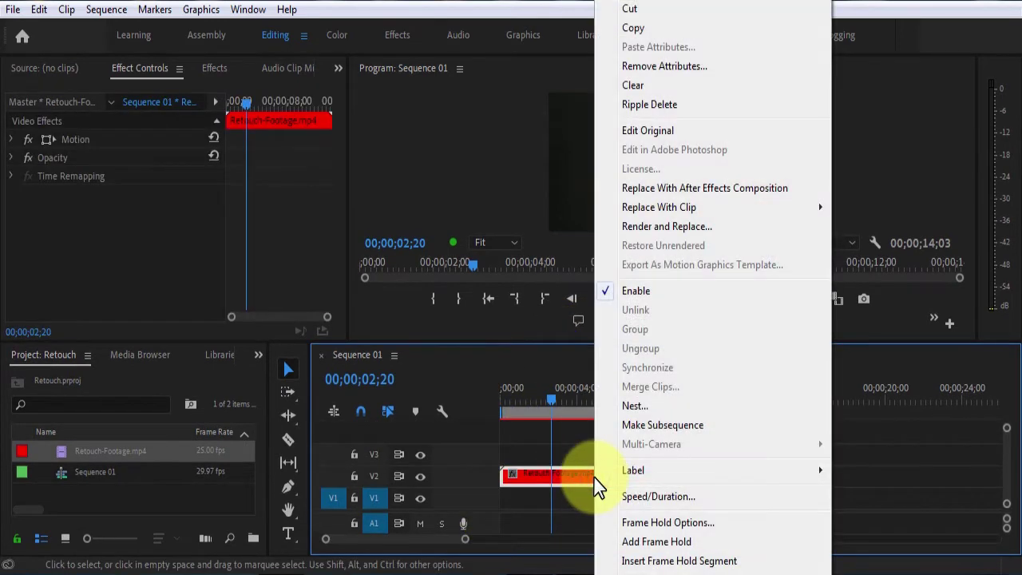
{"action": "scroll", "coordinate": [600, 570], "scroll_direction": "down", "scroll_amount": 9}
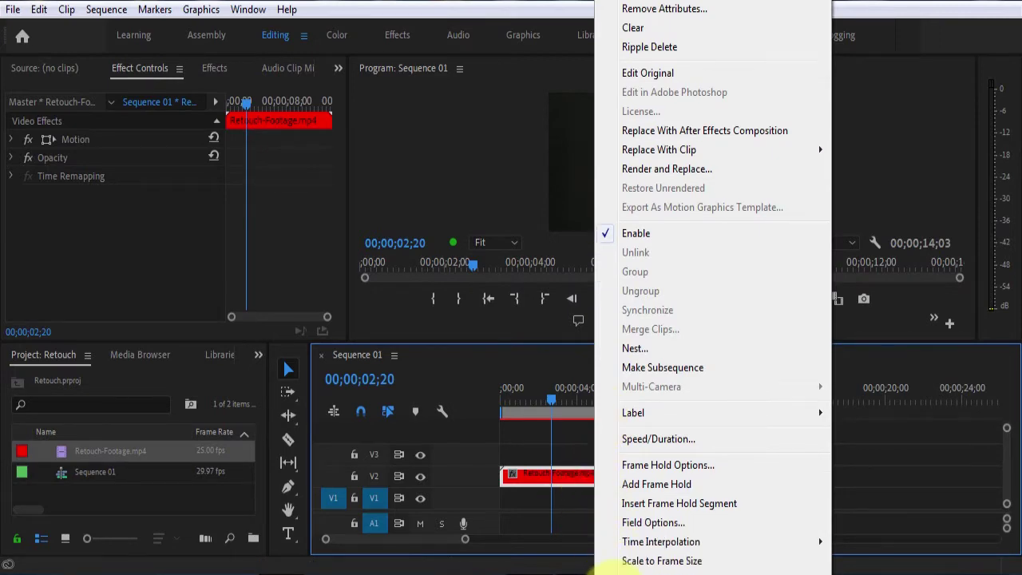
{"action": "scroll", "coordinate": [599, 569], "scroll_direction": "down", "scroll_amount": 1}
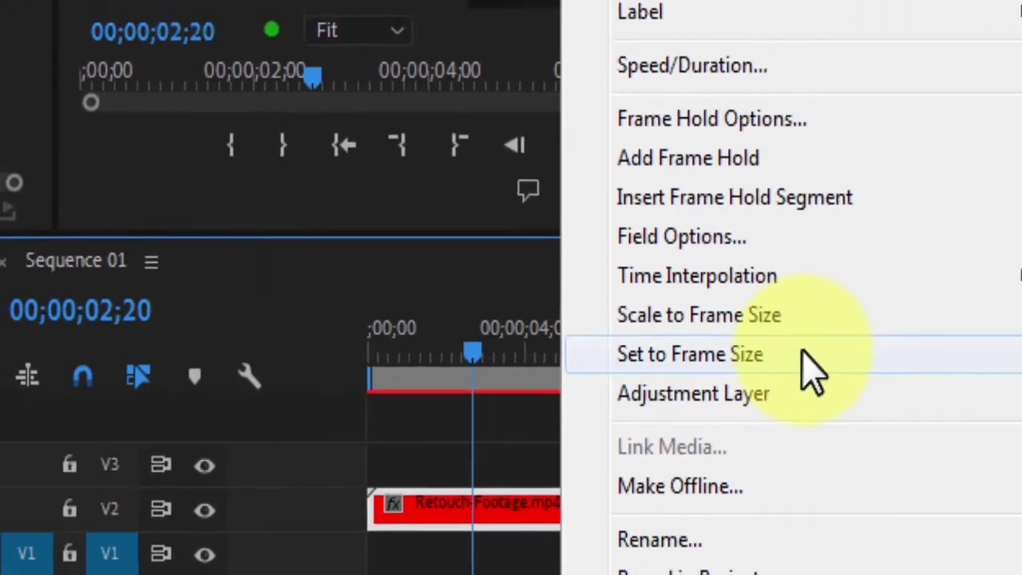
{"action": "left_click", "coordinate": [802, 355]}
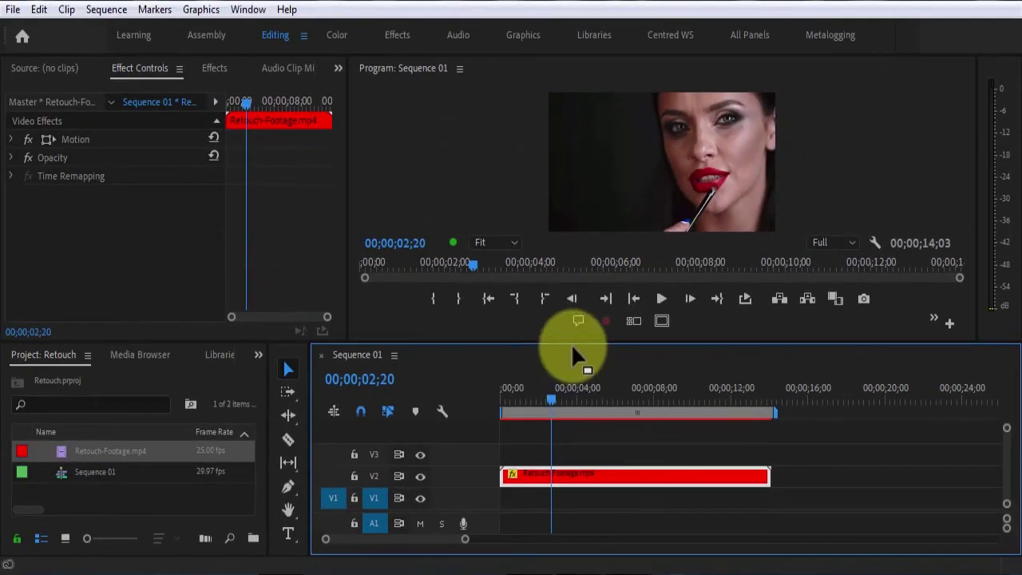
Enlarge the preview and track rows, play the sequence from the start, then scrub to about 5 seconds.
{"action": "mouse_move", "coordinate": [577, 342]}
{"action": "left_mouse_down"}
{"action": "mouse_move", "coordinate": [576, 405]}
{"action": "mouse_move", "coordinate": [577, 377]}
{"action": "left_mouse_up"}
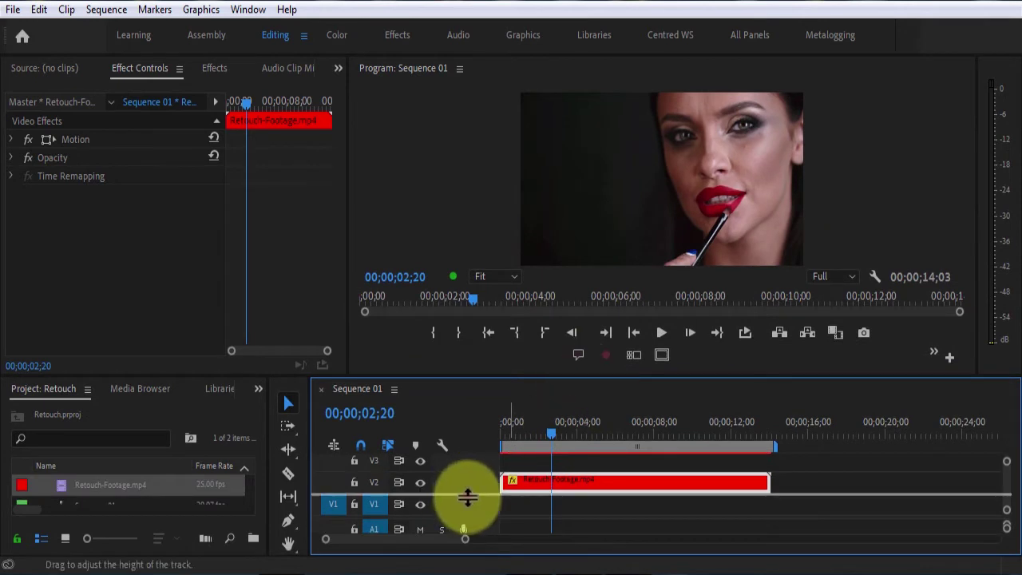
{"action": "left_click_drag", "start_coordinate": [468, 497], "coordinate": [468, 510]}
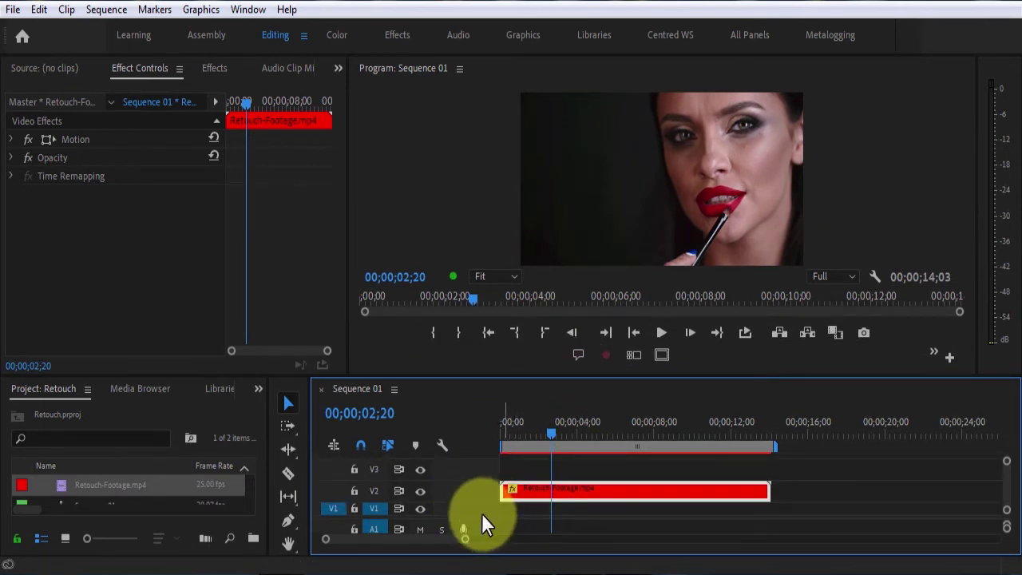
{"action": "left_click_drag", "start_coordinate": [483, 528], "coordinate": [484, 534]}
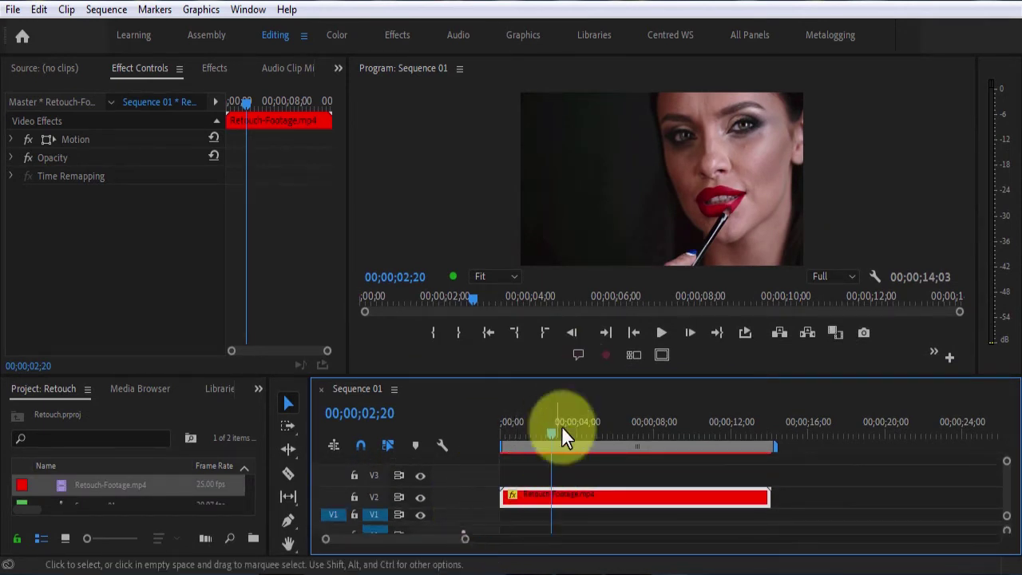
{"action": "left_click_drag", "start_coordinate": [544, 430], "coordinate": [504, 438]}
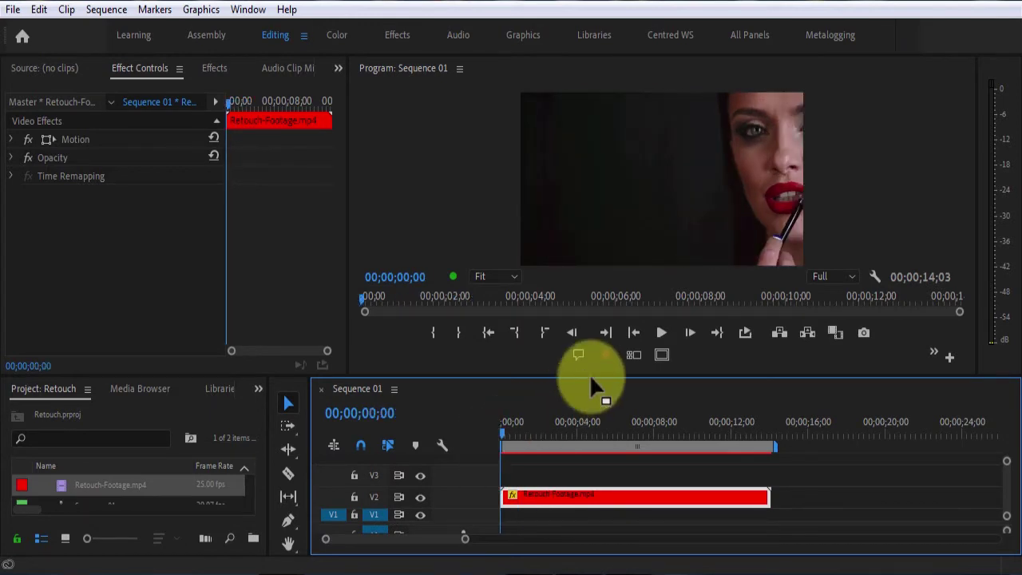
{"action": "left_click_drag", "start_coordinate": [589, 376], "coordinate": [595, 395]}
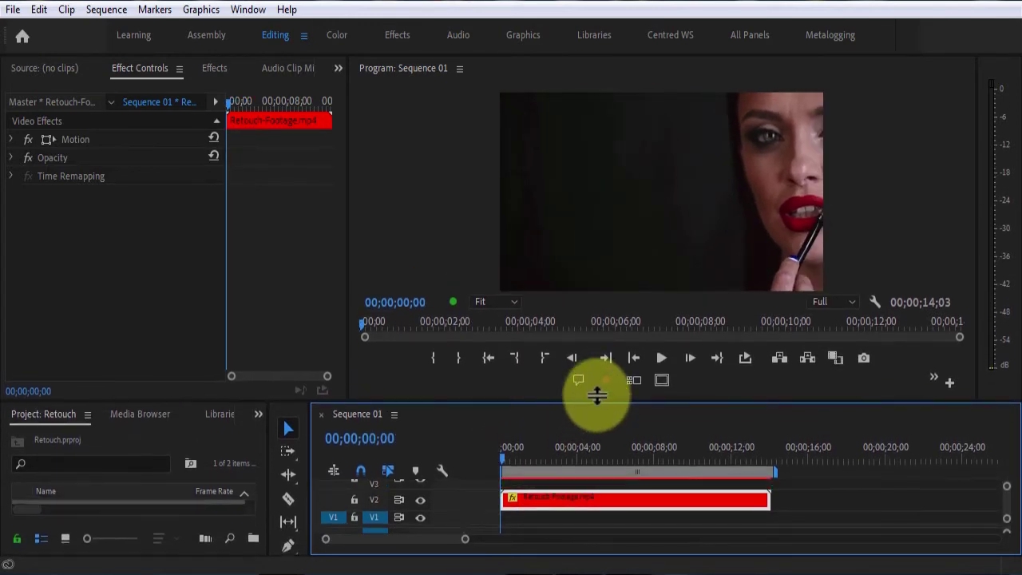
{"action": "left_click", "coordinate": [657, 351]}
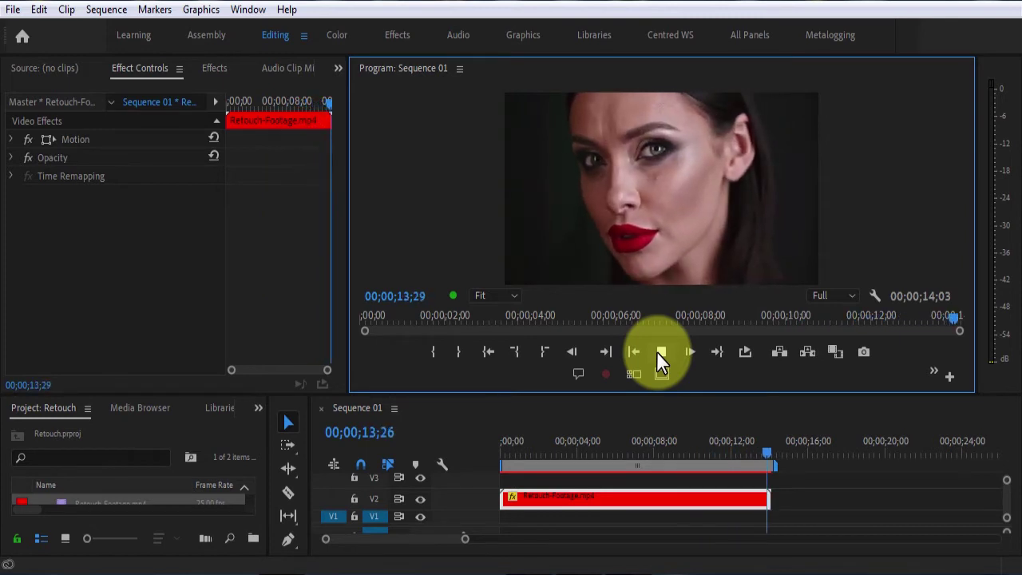
{"action": "left_click_drag", "start_coordinate": [574, 451], "coordinate": [609, 457]}
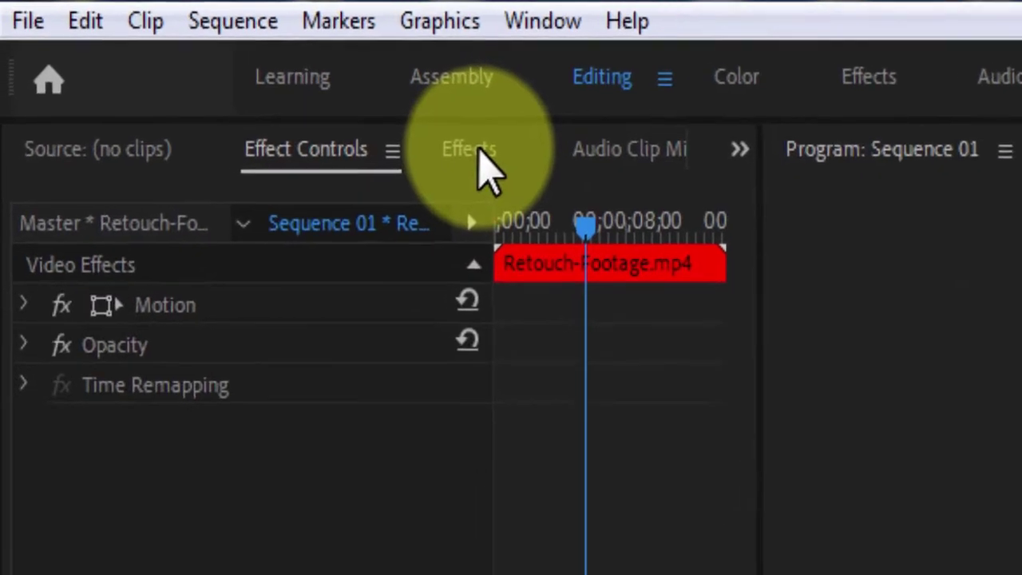
{"action": "left_click", "coordinate": [209, 72]}
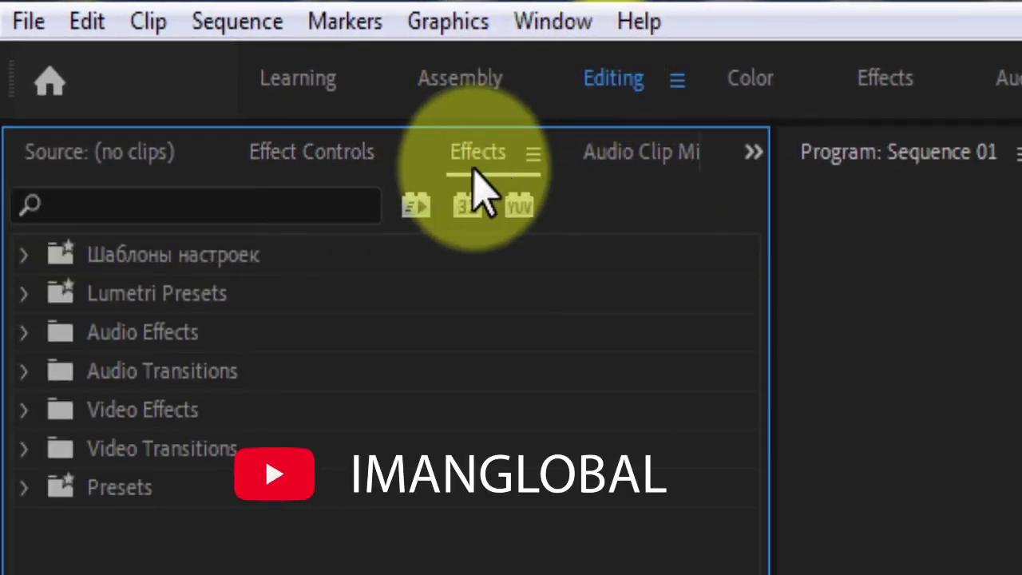
Drag Beauty Box from Video Effects > Digital Anarchy onto the red clip on V2.
{"action": "left_click", "coordinate": [148, 409]}
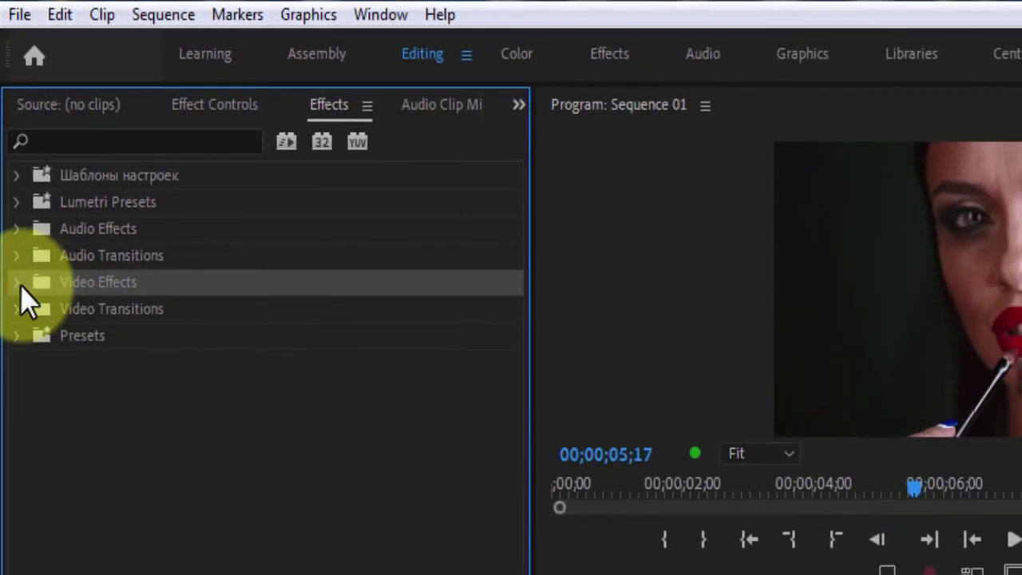
{"action": "left_click", "coordinate": [17, 282]}
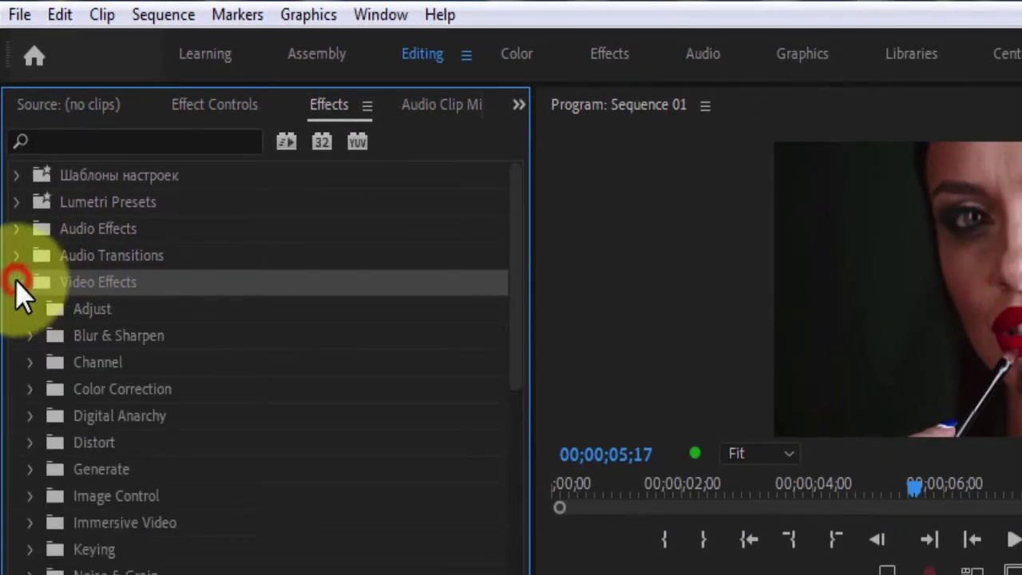
{"action": "left_click", "coordinate": [137, 416]}
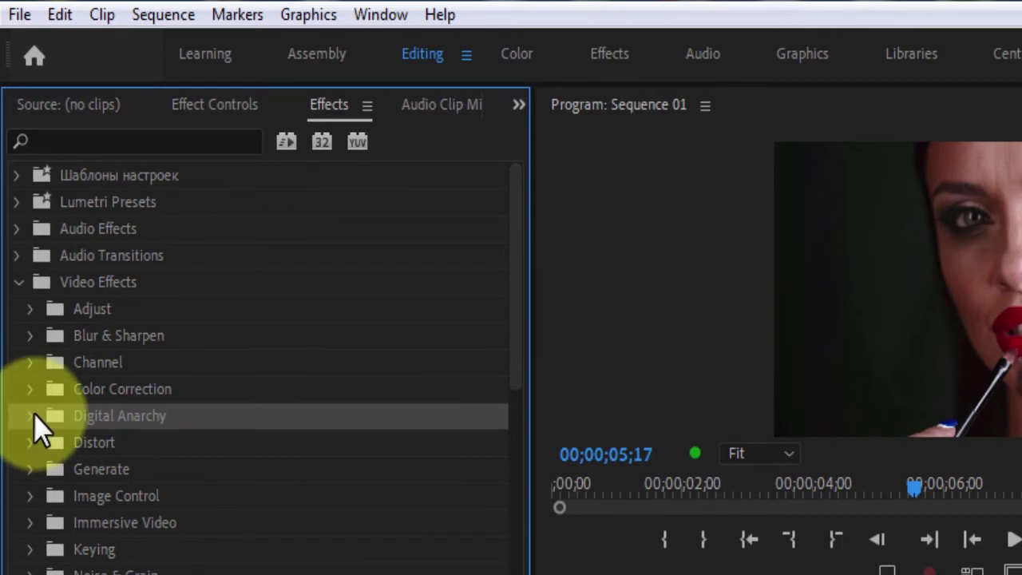
{"action": "left_click", "coordinate": [30, 416]}
{"action": "left_click", "coordinate": [159, 442]}
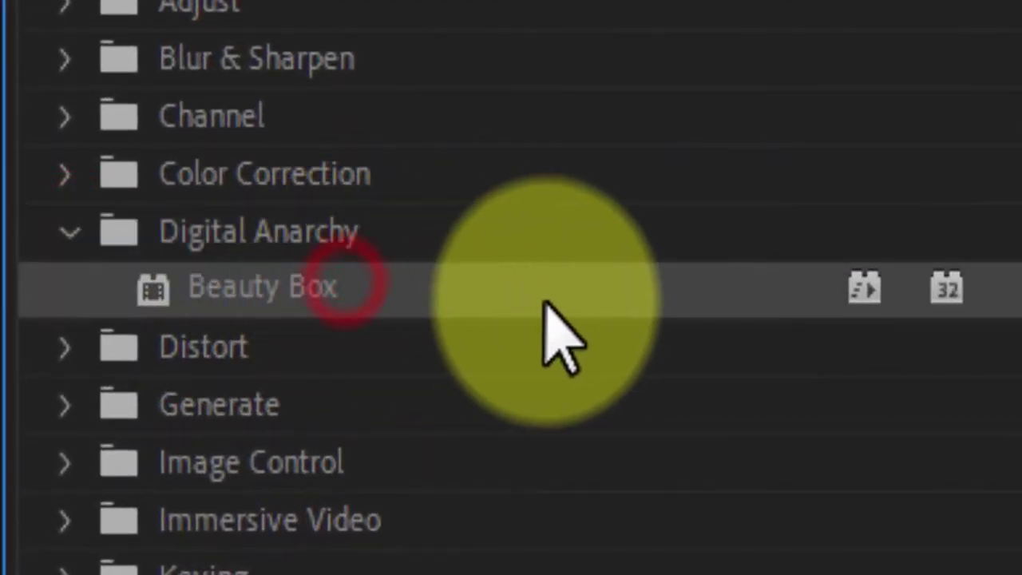
{"action": "left_click_drag", "start_coordinate": [559, 335], "coordinate": [397, 369]}
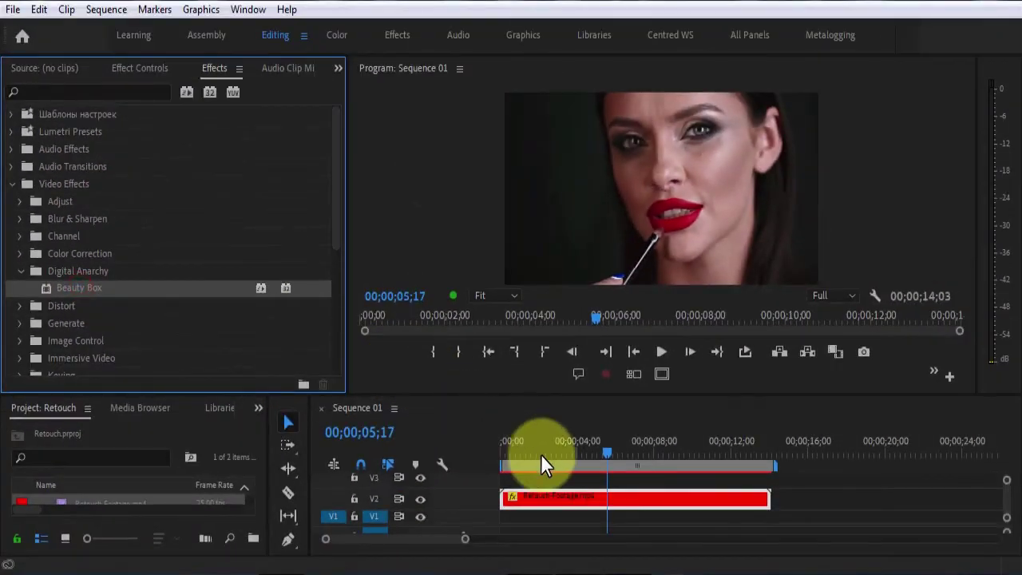
{"action": "left_click_drag", "start_coordinate": [541, 457], "coordinate": [581, 503]}
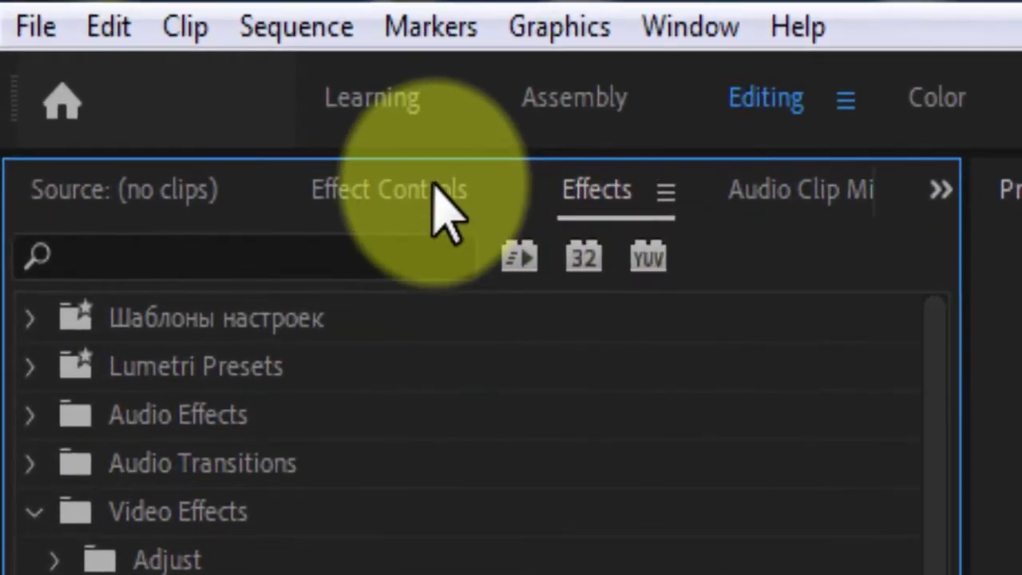
In Effect Controls, set Beauty Box's Smoothing Amount to 150.
{"action": "left_click", "coordinate": [229, 102]}
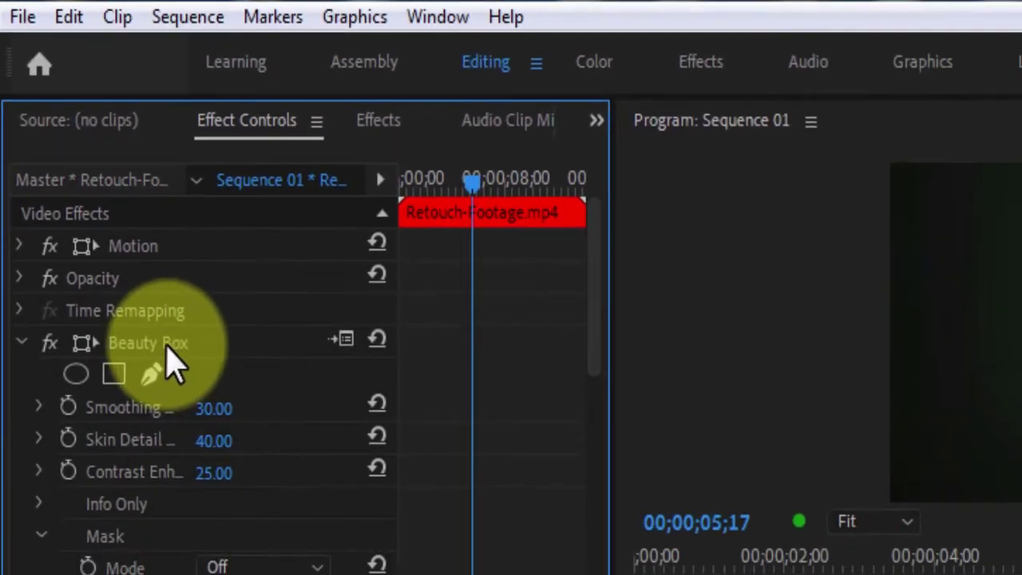
{"action": "left_click", "coordinate": [160, 344]}
{"action": "left_click_drag", "start_coordinate": [611, 377], "coordinate": [825, 386]}
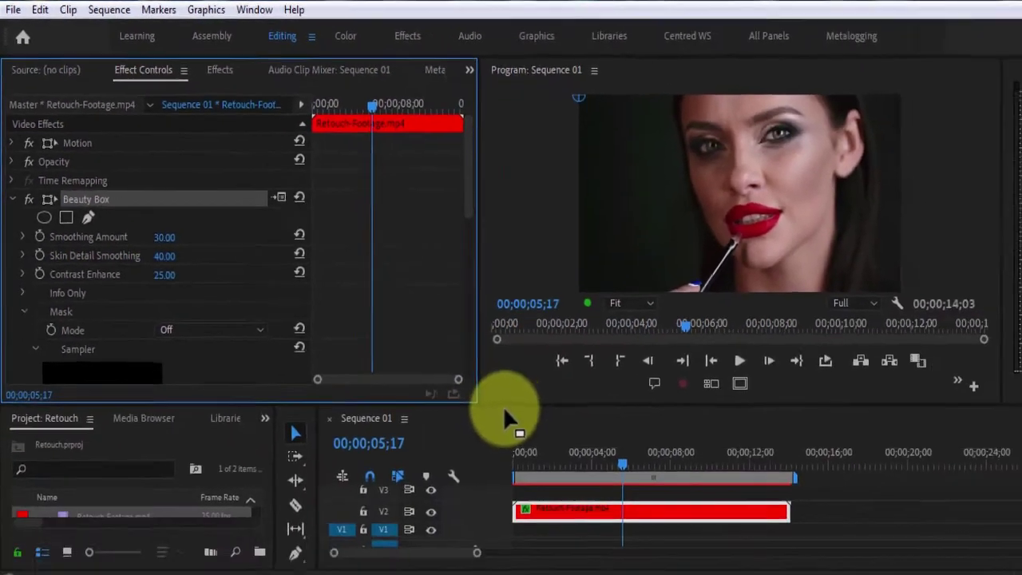
{"action": "mouse_move", "coordinate": [495, 392]}
{"action": "left_mouse_down"}
{"action": "mouse_move", "coordinate": [495, 435]}
{"action": "mouse_move", "coordinate": [502, 404]}
{"action": "left_mouse_up"}
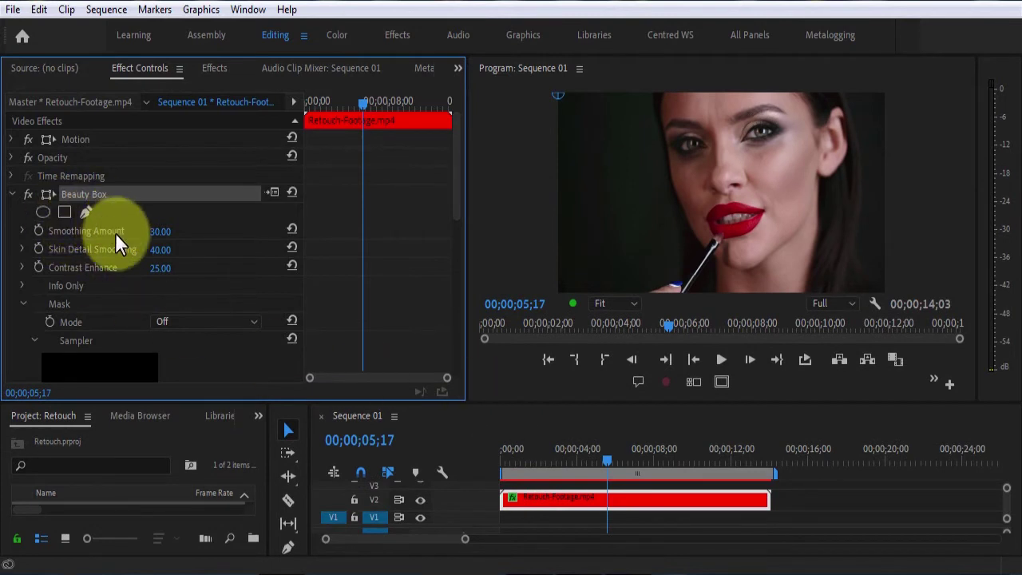
{"action": "left_click", "coordinate": [104, 230]}
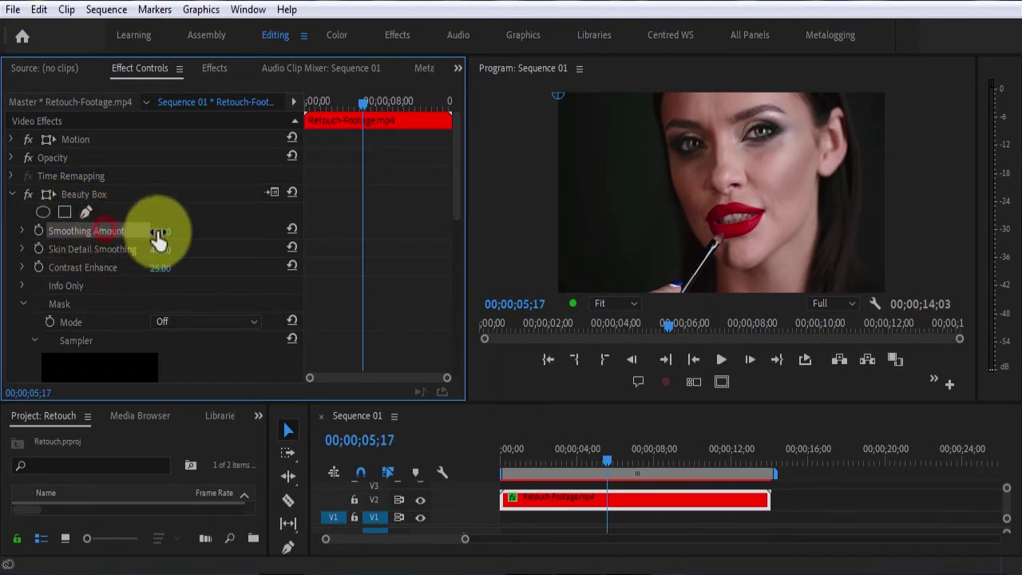
{"action": "mouse_move", "coordinate": [457, 193]}
{"action": "left_mouse_down"}
{"action": "mouse_move", "coordinate": [457, 237]}
{"action": "mouse_move", "coordinate": [458, 184]}
{"action": "left_mouse_up"}
{"action": "left_click", "coordinate": [158, 231]}
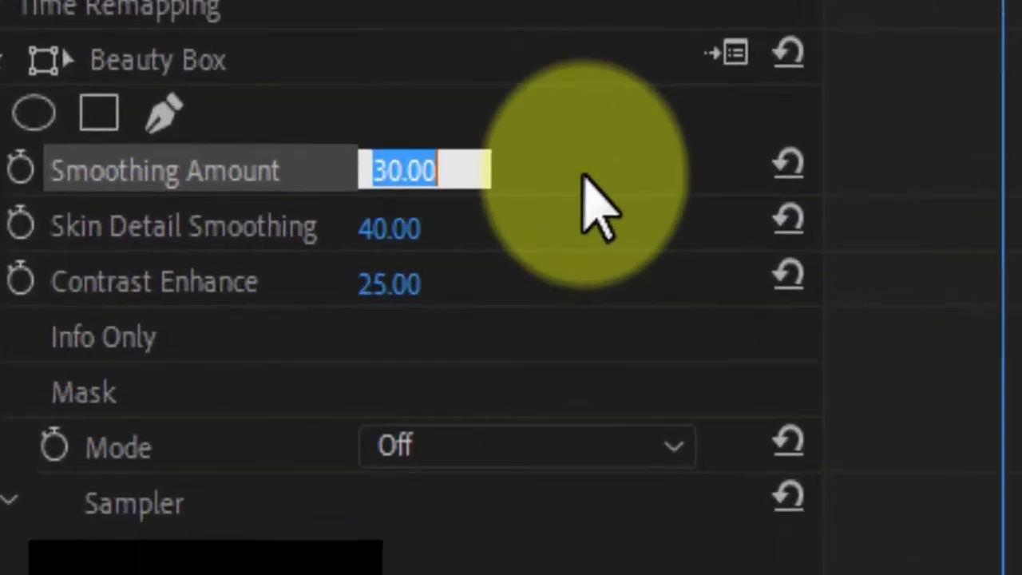
{"action": "type", "text": "1"}
{"action": "type", "text": "5"}
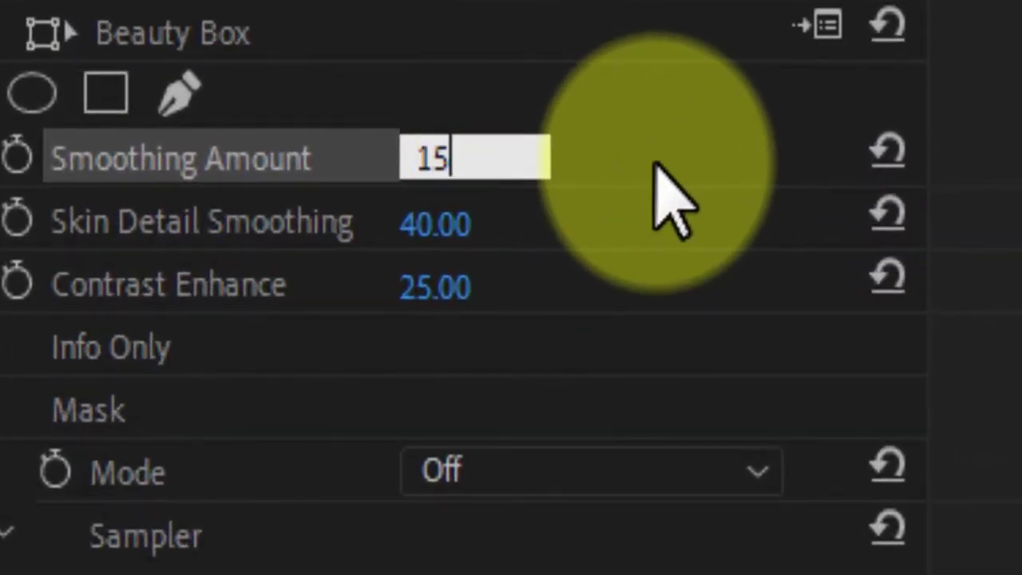
{"action": "type", "text": "0"}
{"action": "key", "text": "Return"}
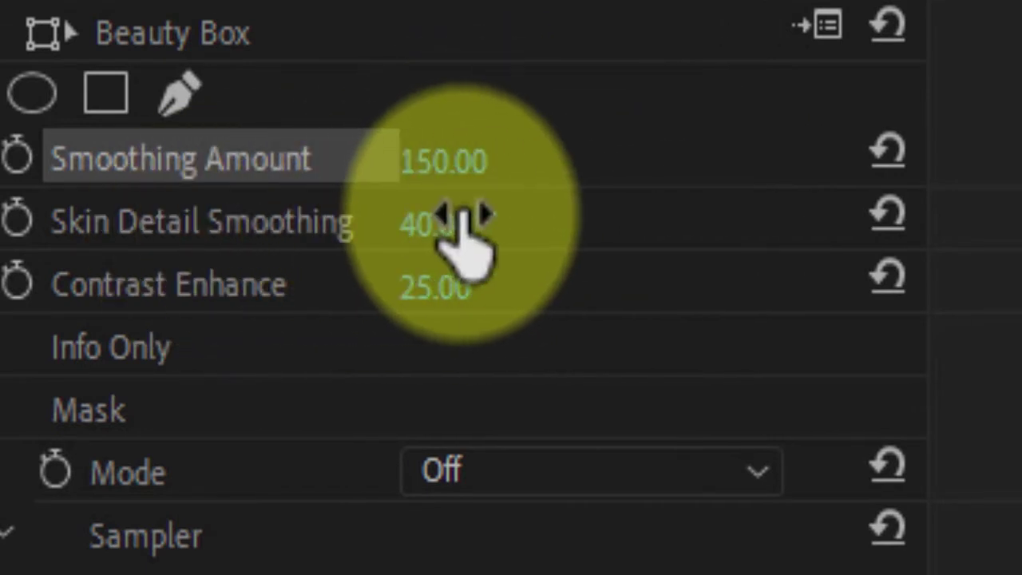
Set Skin Detail Smoothing to 70 and Contrast Enhance to 80.
{"action": "left_click", "coordinate": [424, 221]}
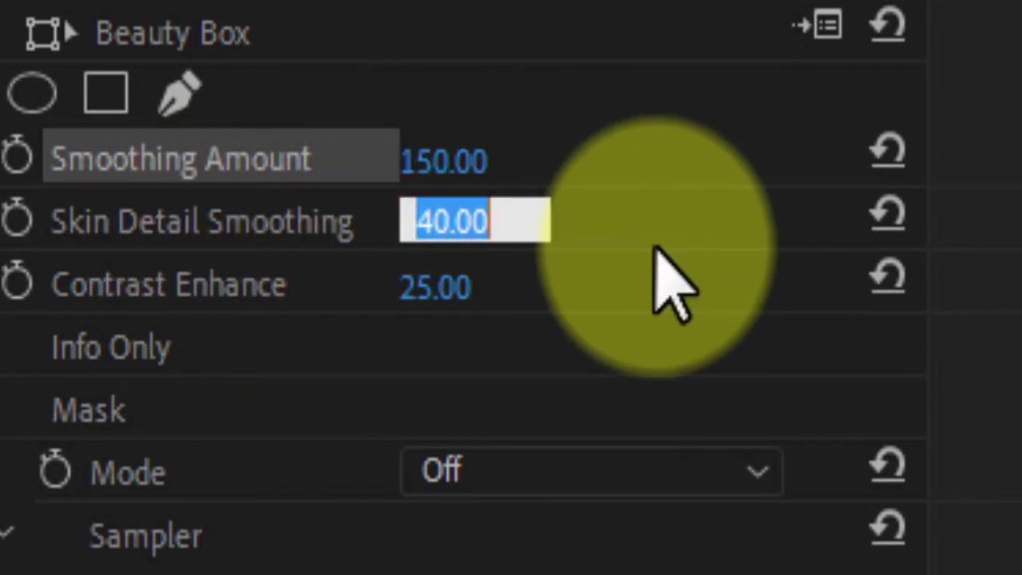
{"action": "type", "text": "70"}
{"action": "key", "text": "Return"}
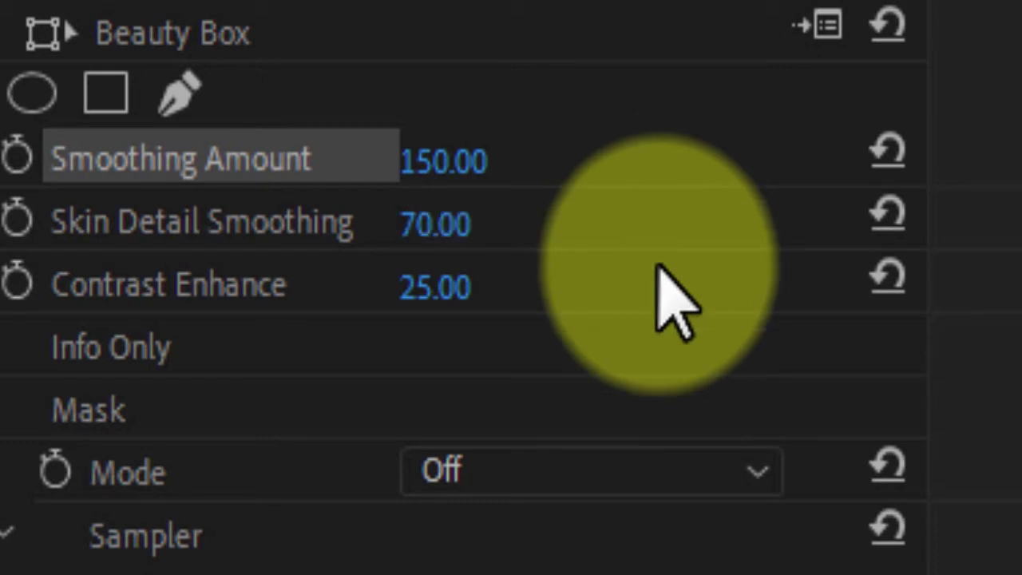
{"action": "left_click", "coordinate": [406, 302]}
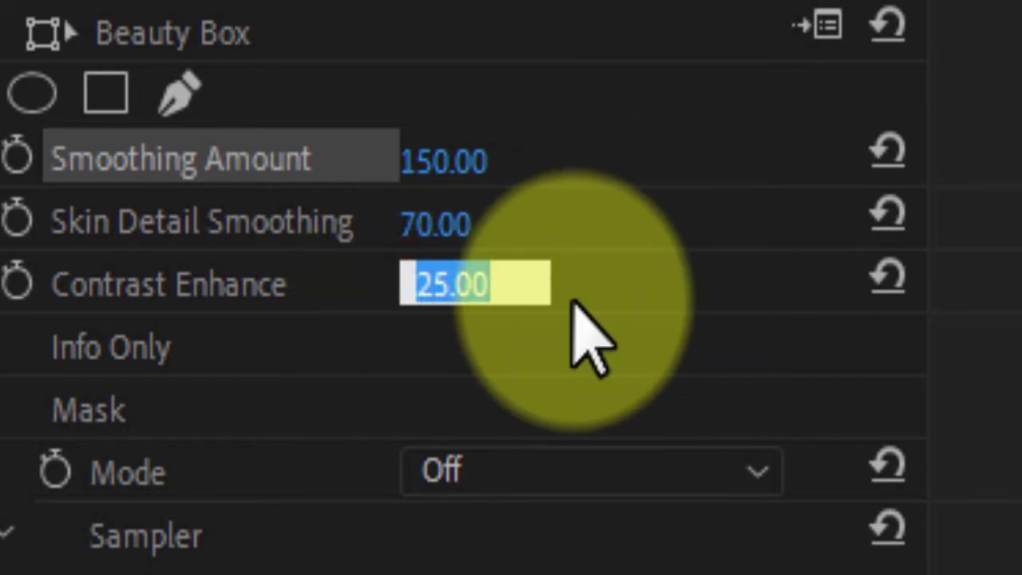
{"action": "type", "text": "80"}
{"action": "key", "text": "Return"}
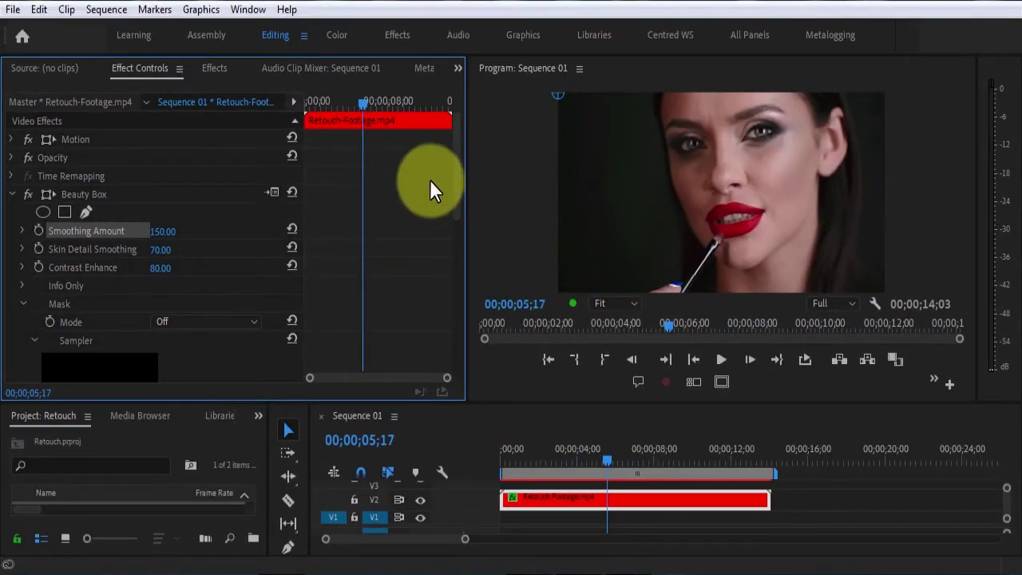
Use the eyedroppers to sample the mask's Dark Color and Light Color from the woman's face.
{"action": "left_click_drag", "start_coordinate": [455, 155], "coordinate": [459, 250]}
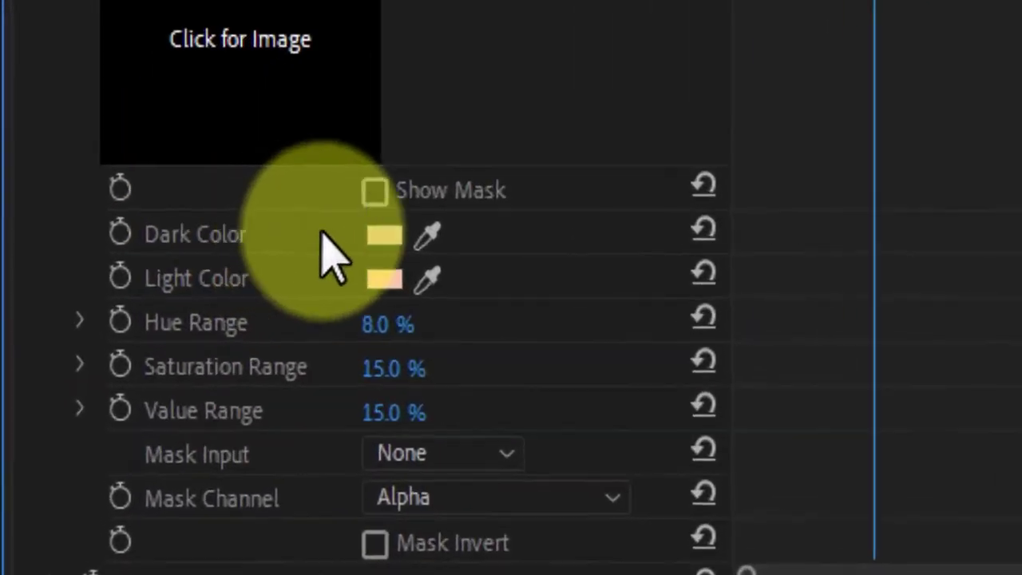
{"action": "left_click", "coordinate": [427, 237]}
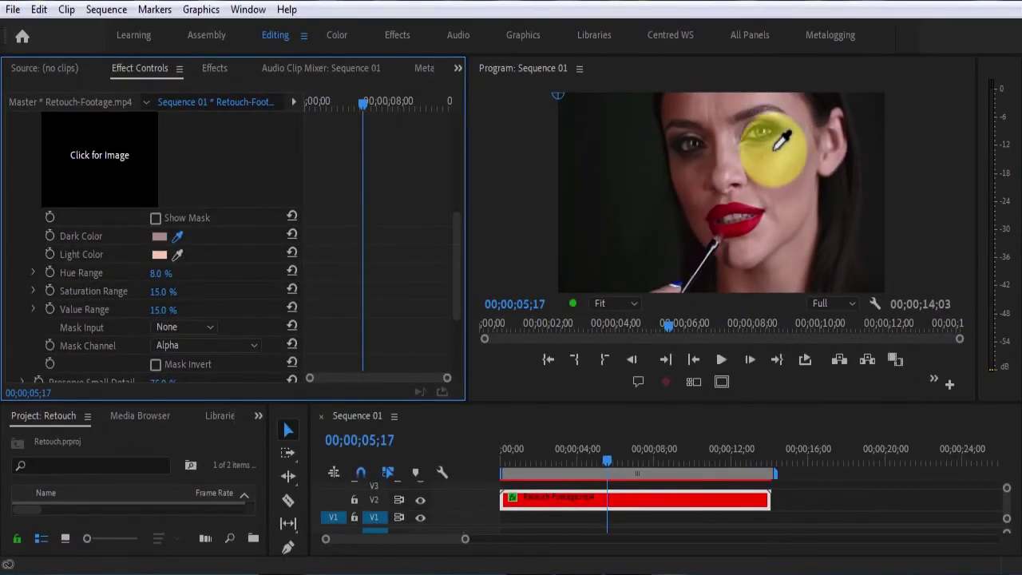
{"action": "left_click_drag", "start_coordinate": [386, 237], "coordinate": [706, 156]}
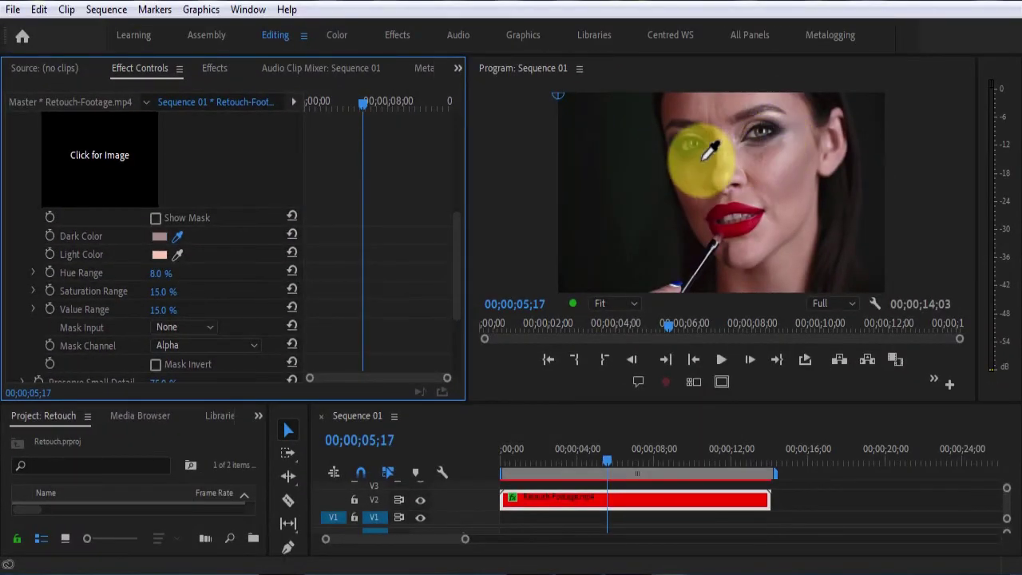
{"action": "left_click", "coordinate": [700, 160]}
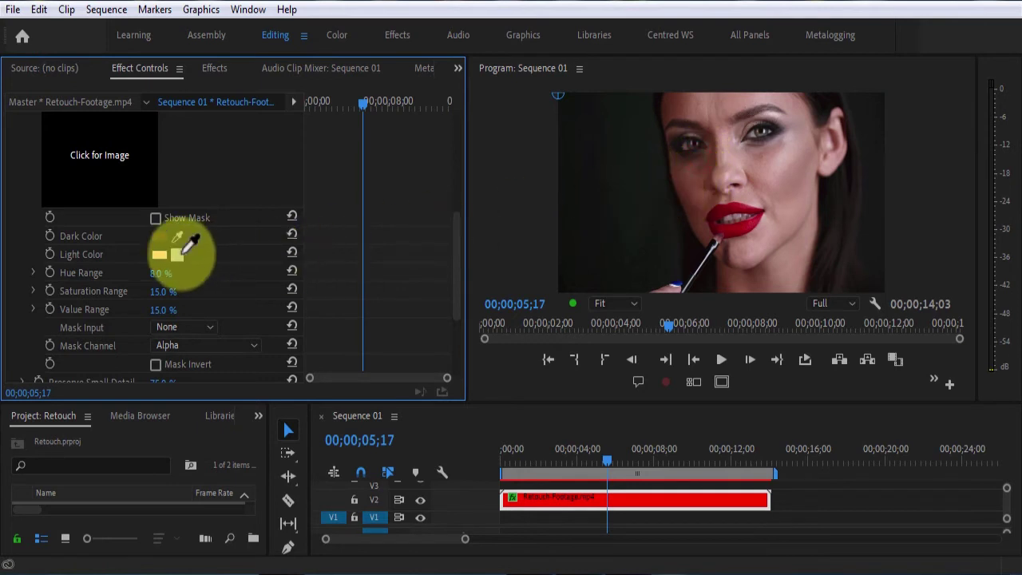
{"action": "left_click_drag", "start_coordinate": [180, 253], "coordinate": [771, 102]}
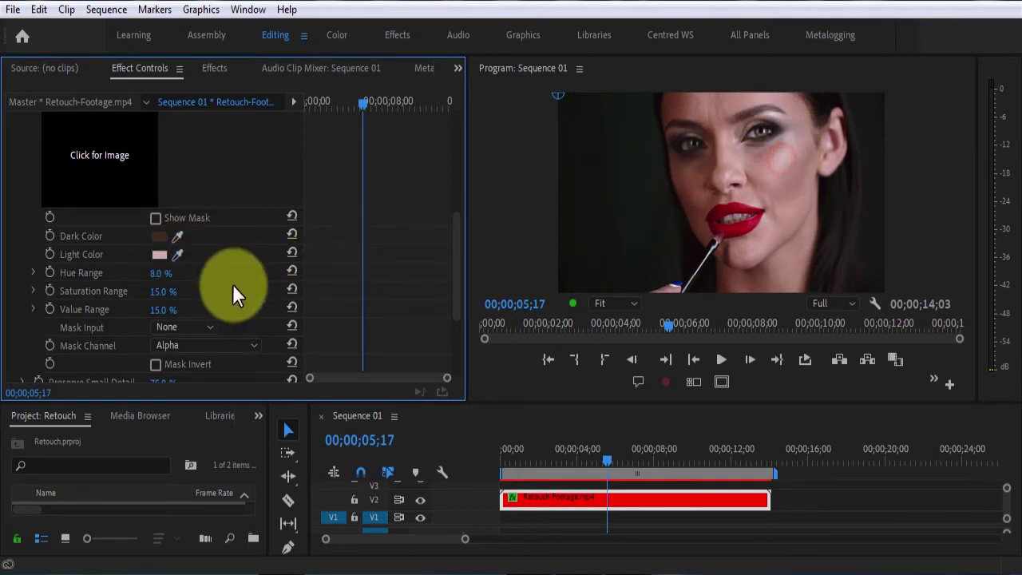
{"action": "mouse_move", "coordinate": [457, 243]}
{"action": "left_mouse_down"}
{"action": "mouse_move", "coordinate": [451, 146]}
{"action": "mouse_move", "coordinate": [457, 163]}
{"action": "left_mouse_up"}
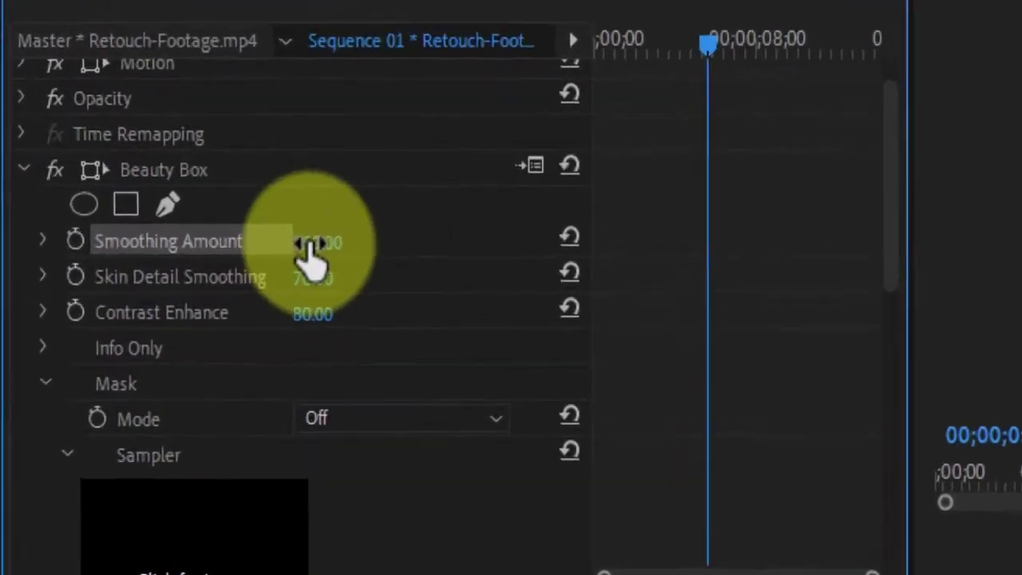
Reduce Beauty Box's Smoothing Amount first to 125, then to 100.
{"action": "left_click", "coordinate": [158, 205]}
{"action": "type", "text": "1"}
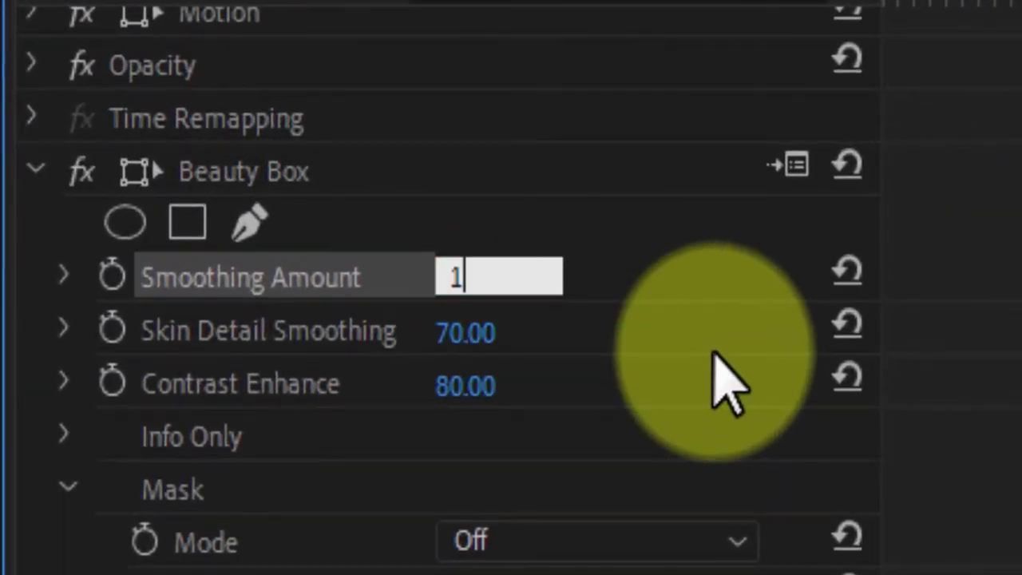
{"action": "type", "text": "25"}
{"action": "key", "text": "Return"}
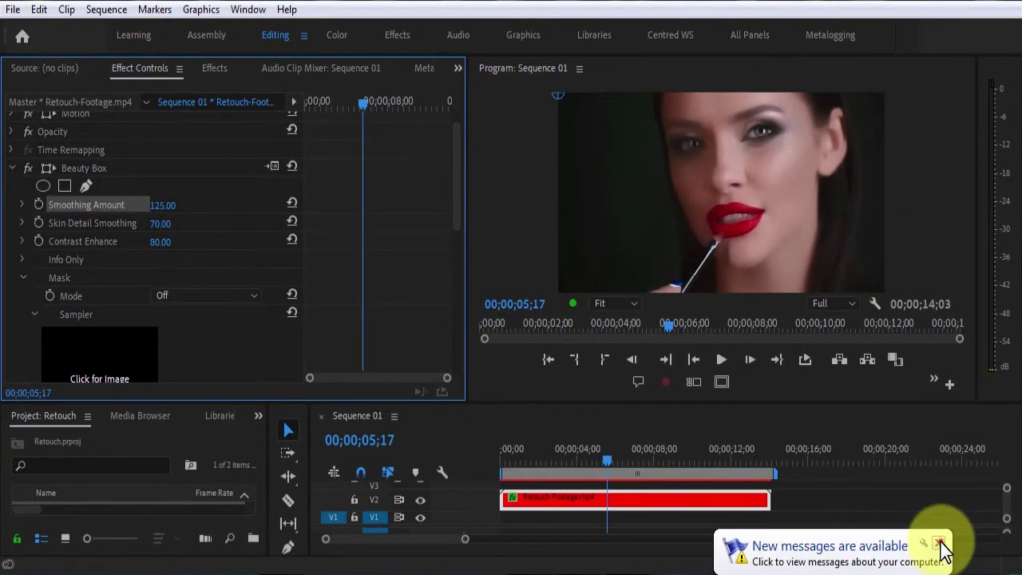
{"action": "left_click", "coordinate": [939, 542]}
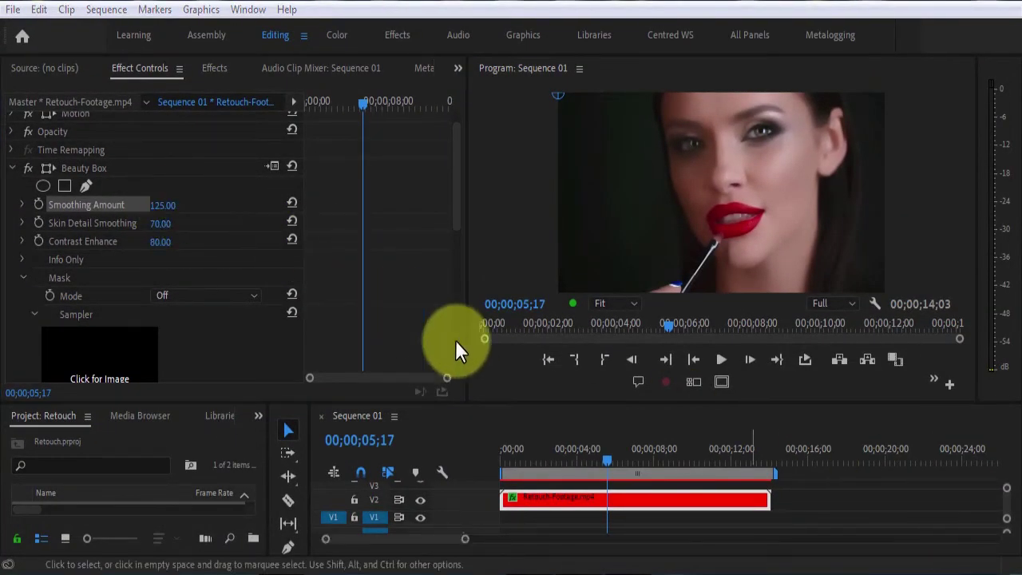
{"action": "left_click_drag", "start_coordinate": [541, 400], "coordinate": [549, 452]}
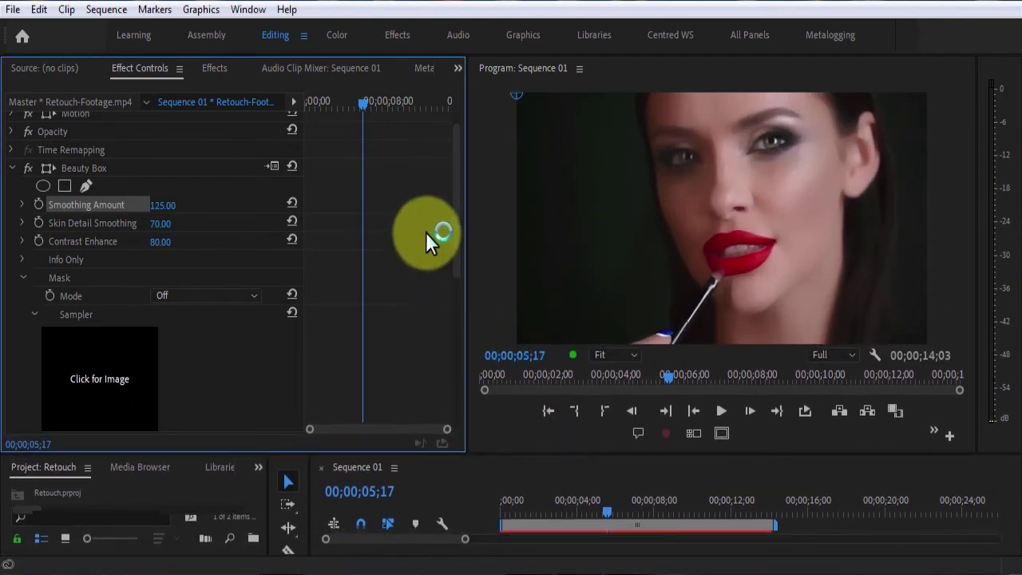
{"action": "left_click_drag", "start_coordinate": [455, 143], "coordinate": [456, 286]}
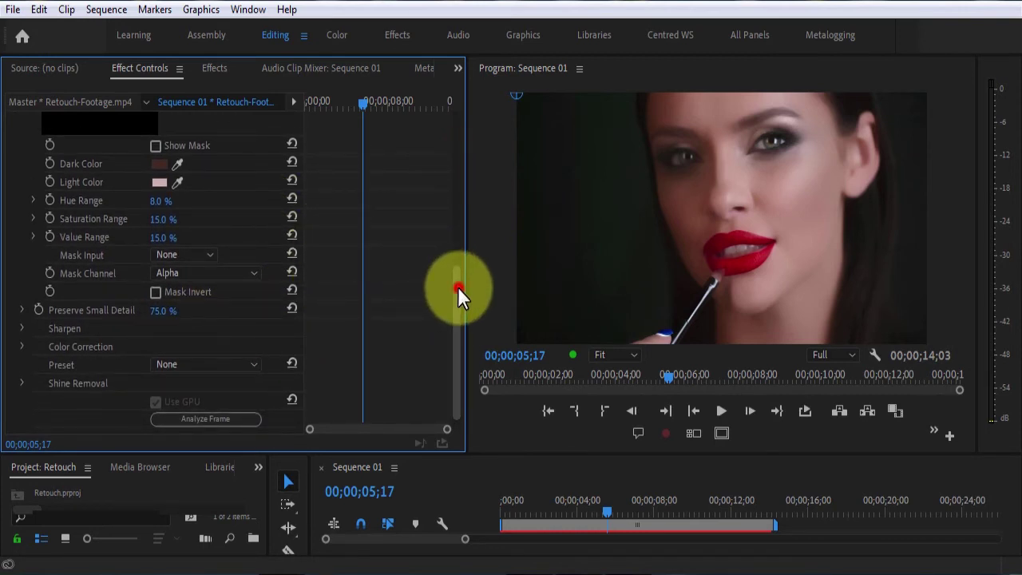
{"action": "left_click_drag", "start_coordinate": [458, 287], "coordinate": [453, 160]}
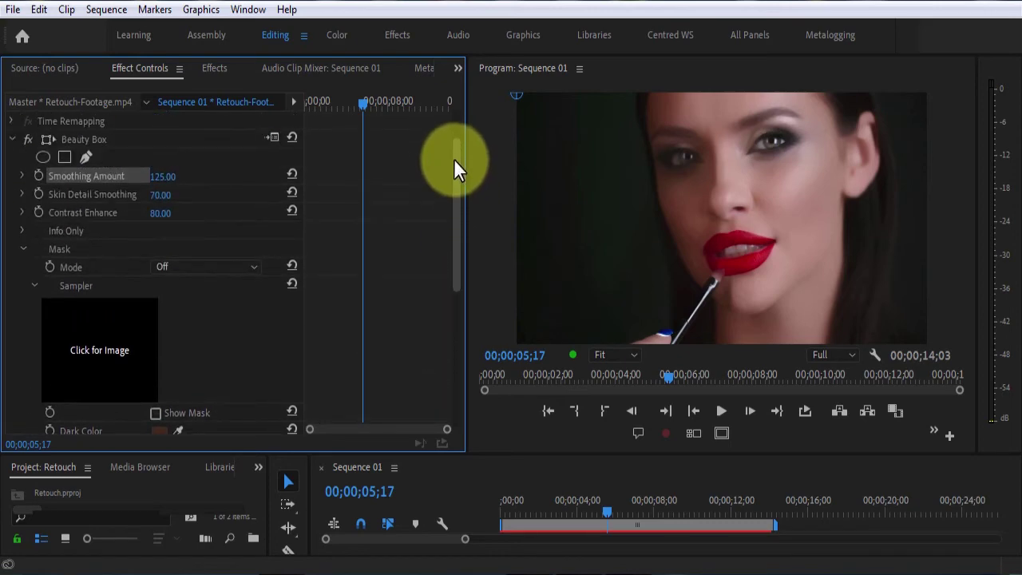
{"action": "left_click", "coordinate": [163, 177]}
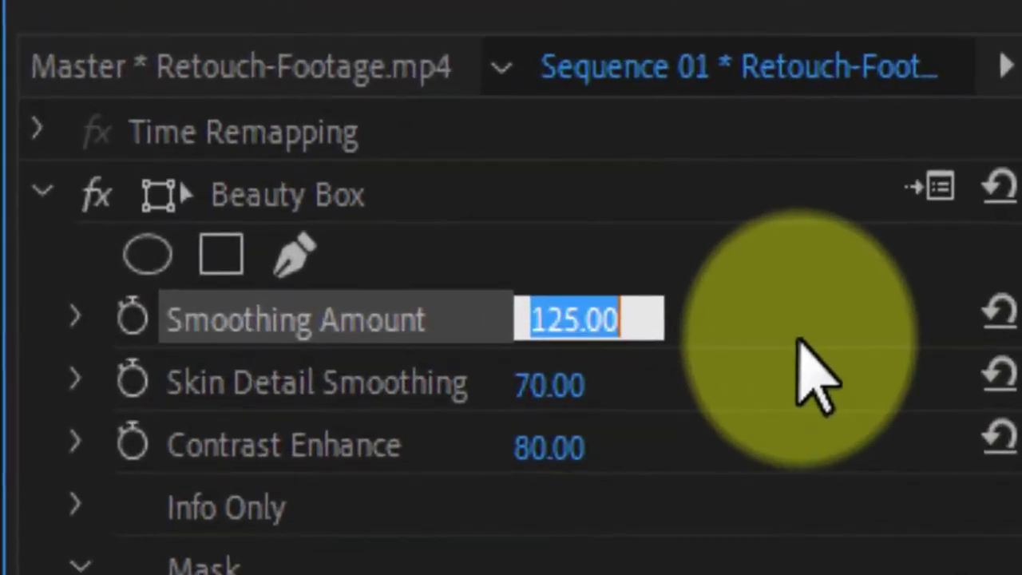
{"action": "type", "text": "100"}
{"action": "key", "text": "Return"}
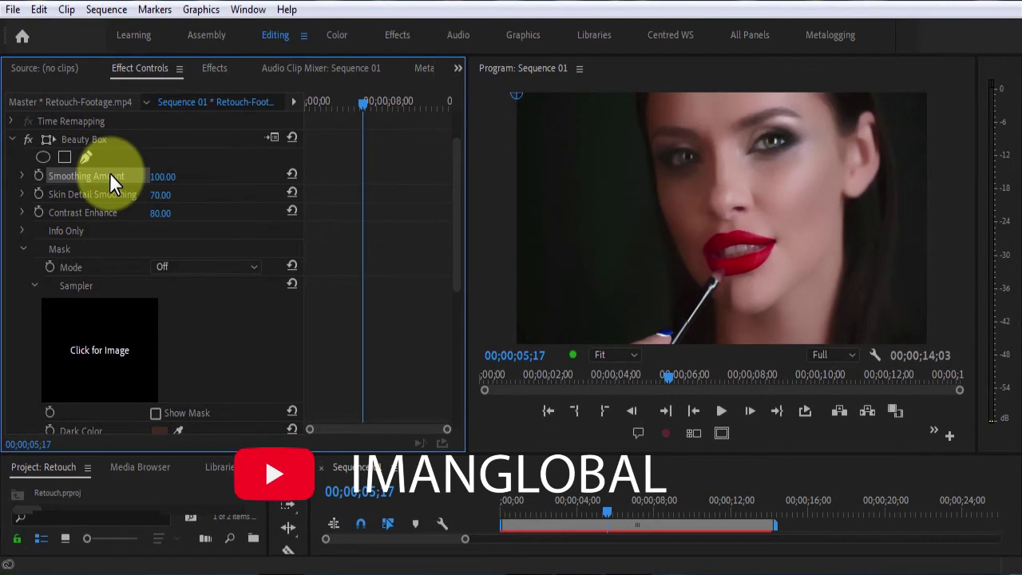
{"action": "left_click", "coordinate": [28, 139]}
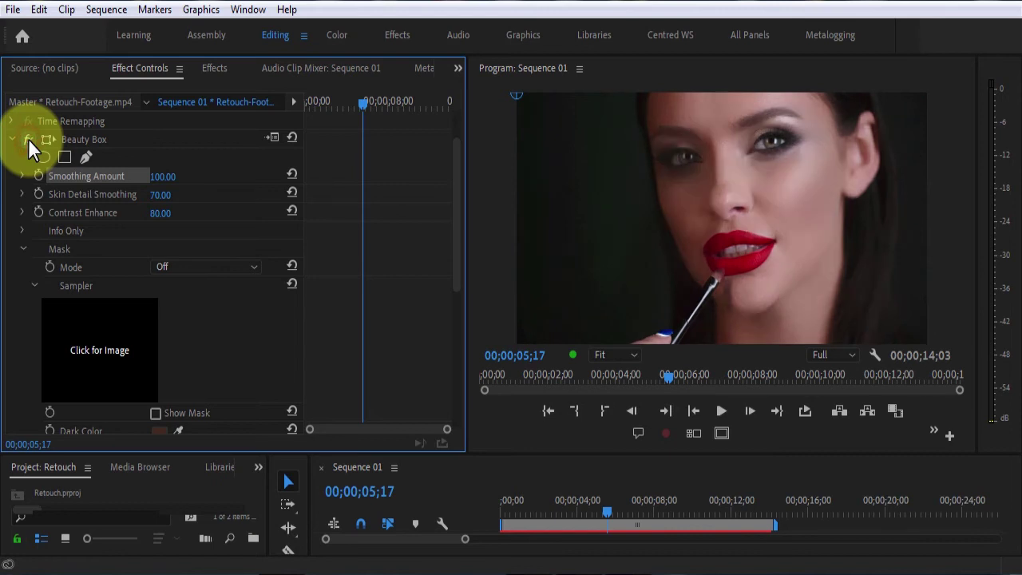
{"action": "left_click", "coordinate": [28, 139]}
{"action": "left_click", "coordinate": [28, 139]}
{"action": "left_click_drag", "start_coordinate": [456, 174], "coordinate": [457, 143]}
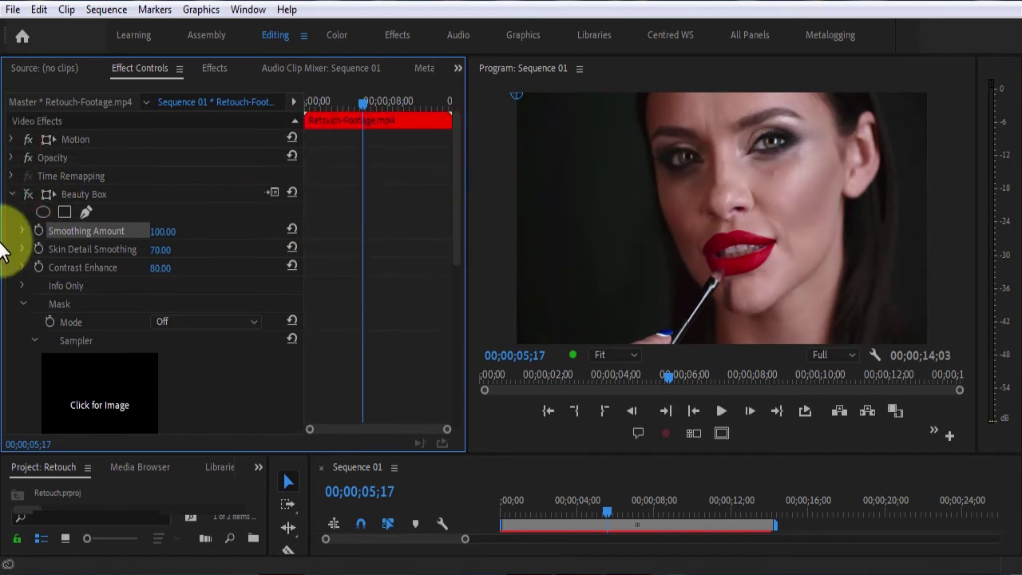
{"action": "left_click", "coordinate": [29, 194]}
{"action": "left_click", "coordinate": [30, 195]}
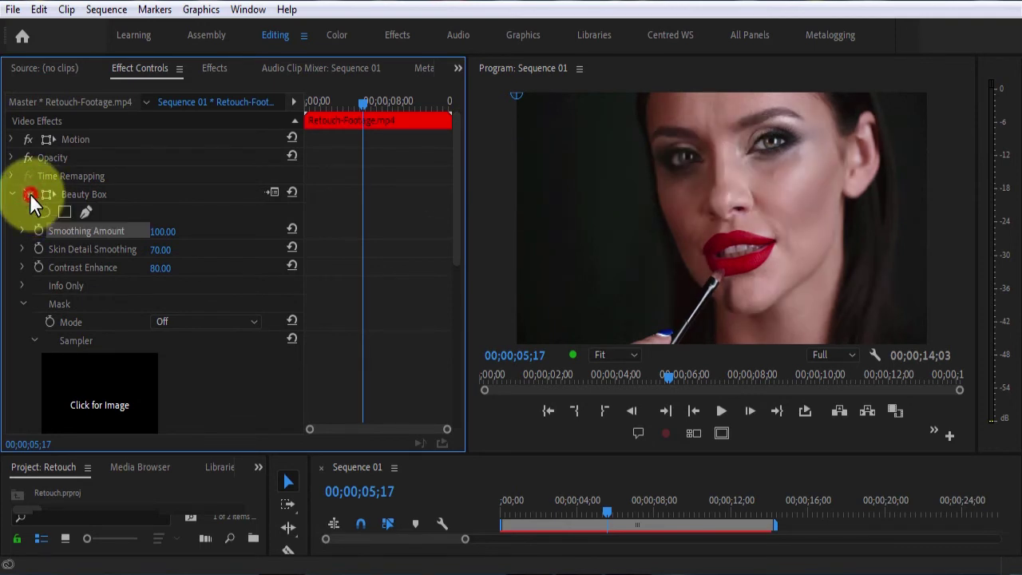
{"action": "left_click", "coordinate": [29, 196]}
{"action": "left_click", "coordinate": [29, 196]}
{"action": "left_click", "coordinate": [30, 196]}
{"action": "left_click", "coordinate": [30, 196]}
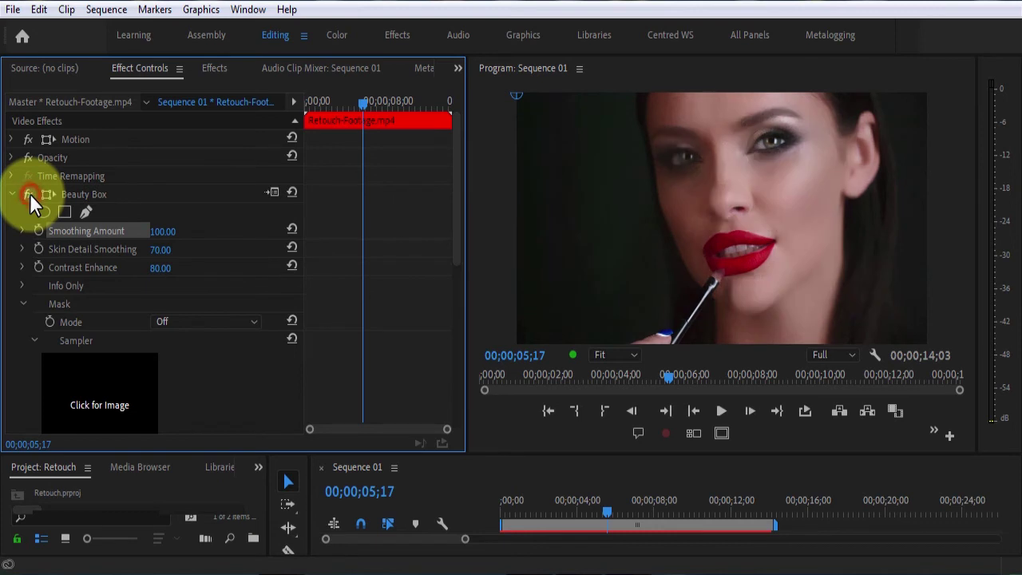
{"action": "left_click", "coordinate": [29, 196]}
{"action": "left_click", "coordinate": [29, 196]}
{"action": "left_click", "coordinate": [30, 196]}
{"action": "left_click", "coordinate": [30, 195]}
{"action": "left_click", "coordinate": [30, 196]}
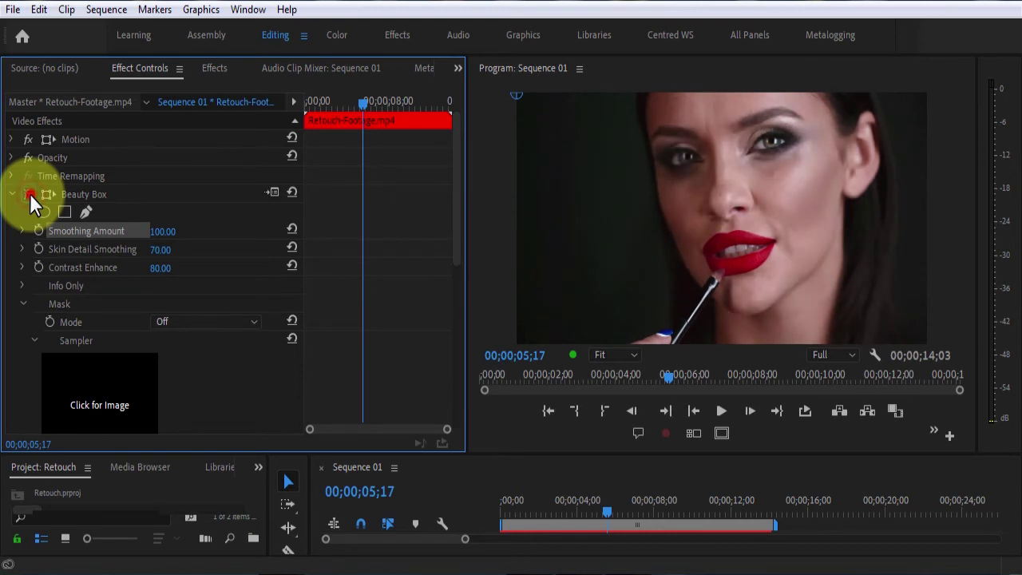
{"action": "left_click", "coordinate": [30, 194]}
{"action": "left_click", "coordinate": [29, 194]}
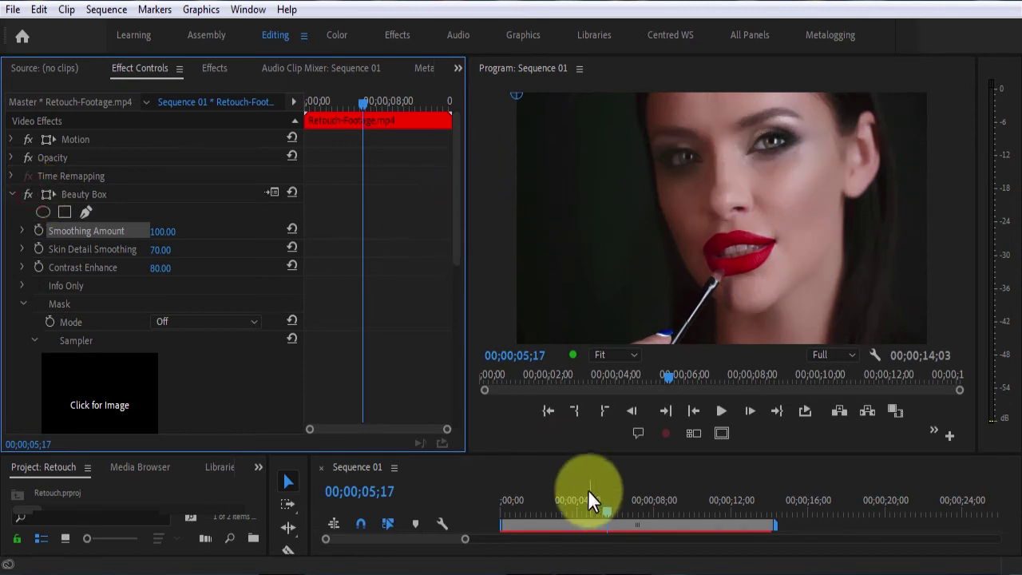
Return the playhead to the sequence start and render the effects in the work area.
{"action": "left_click_drag", "start_coordinate": [589, 450], "coordinate": [591, 419]}
{"action": "left_click_drag", "start_coordinate": [577, 479], "coordinate": [508, 480]}
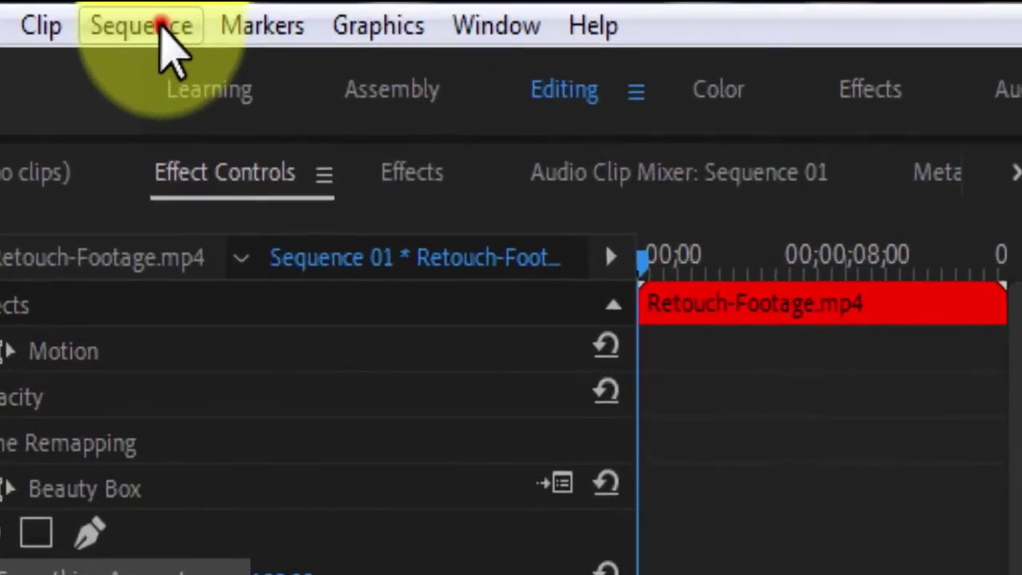
{"action": "left_click", "coordinate": [112, 12]}
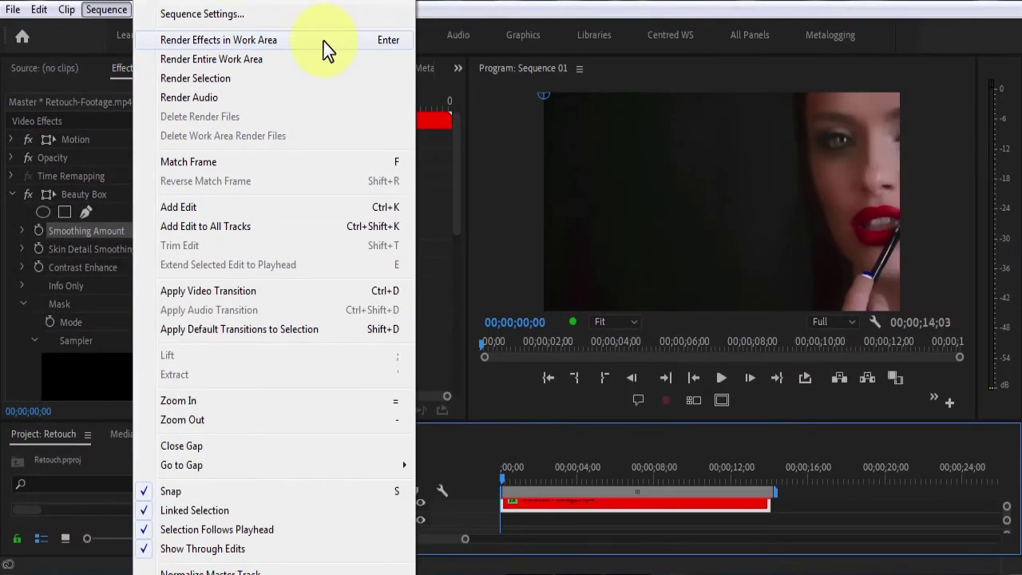
{"action": "left_click", "coordinate": [327, 47]}
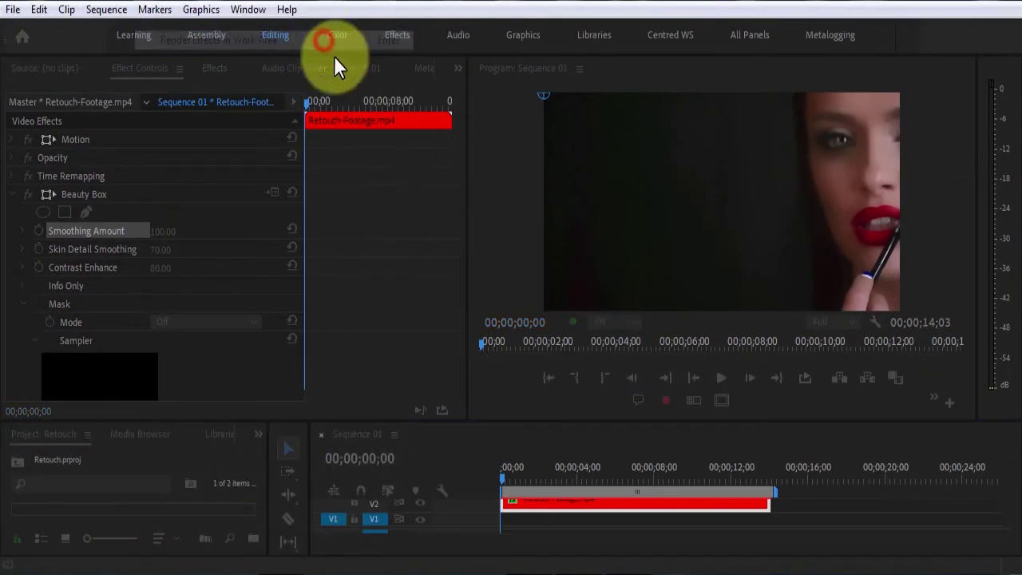